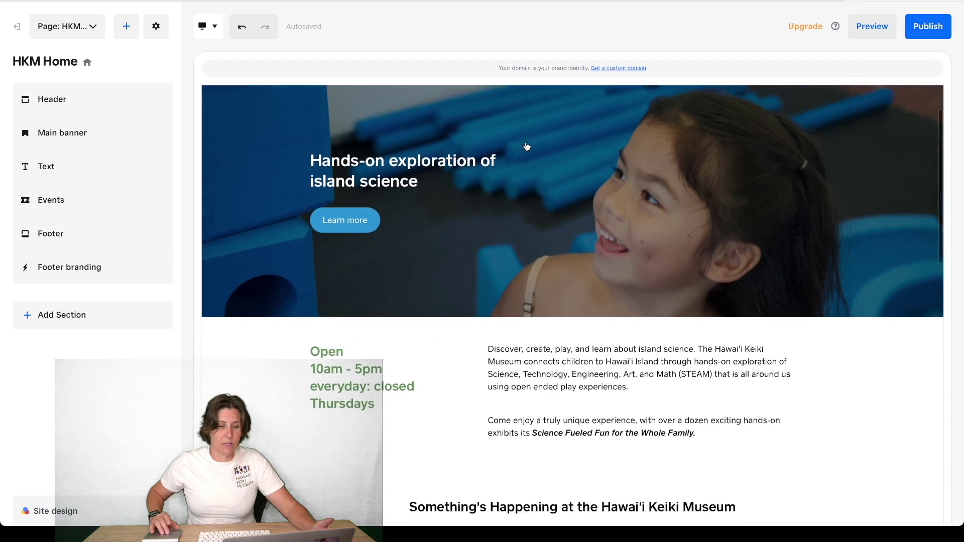
# - Review the HKM Home page's banner, text and Events sections, and open the list of site pages
pyautogui.scroll(-1, 527, 146)
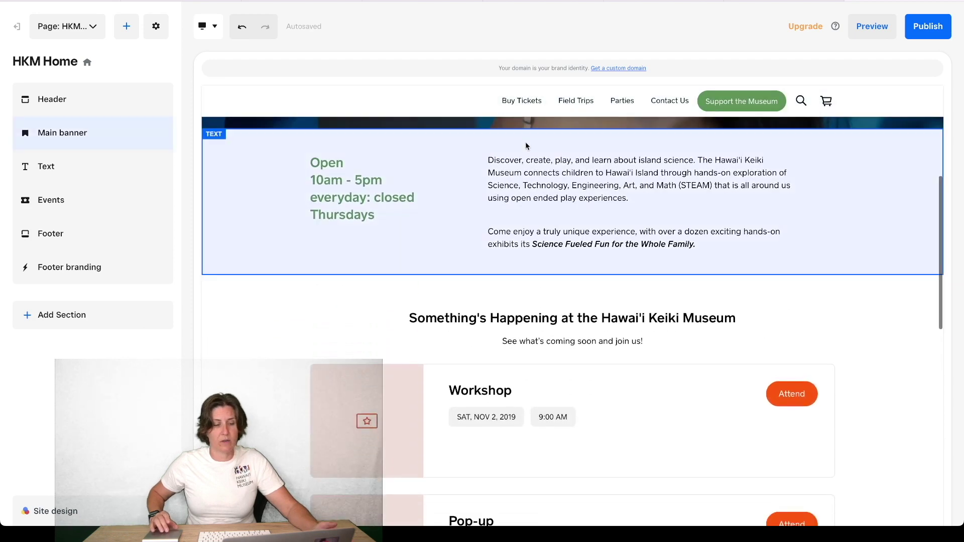
pyautogui.scroll(-3, 526, 146)
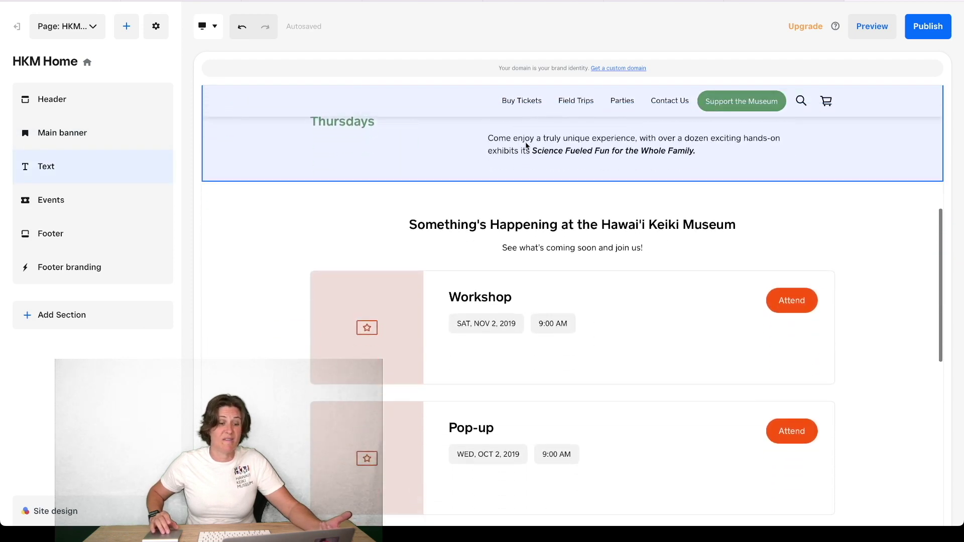
pyautogui.scroll(-1, 525, 145)
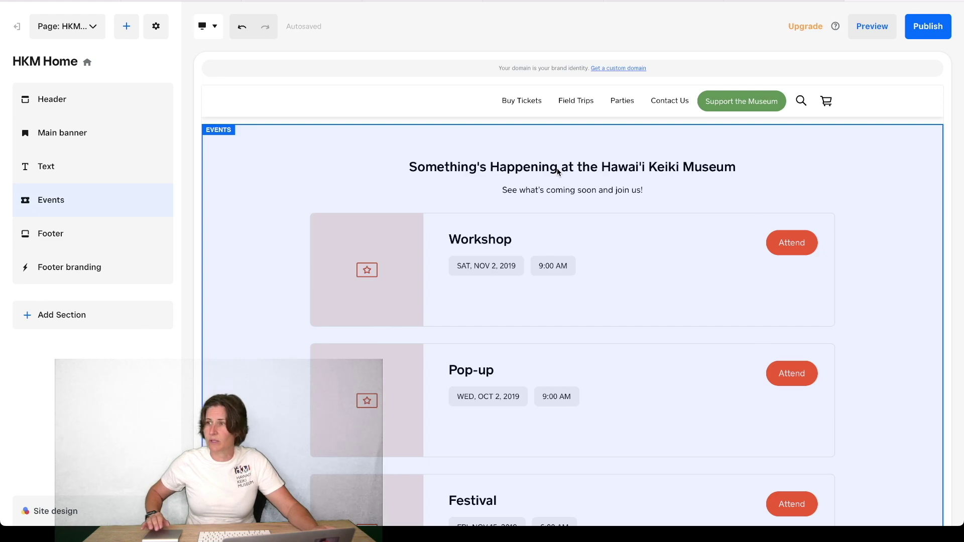
pyautogui.scroll(10, 559, 172)
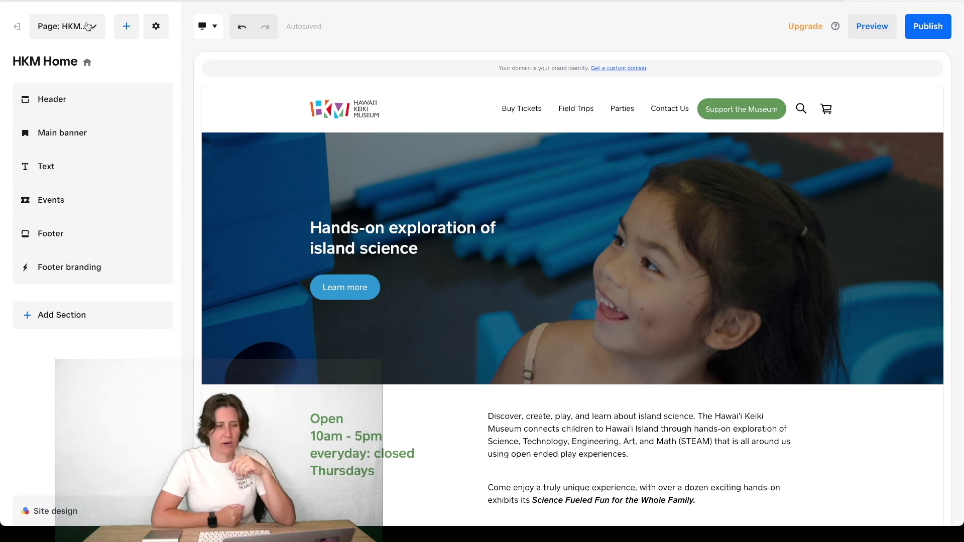
pyautogui.click(88, 26)
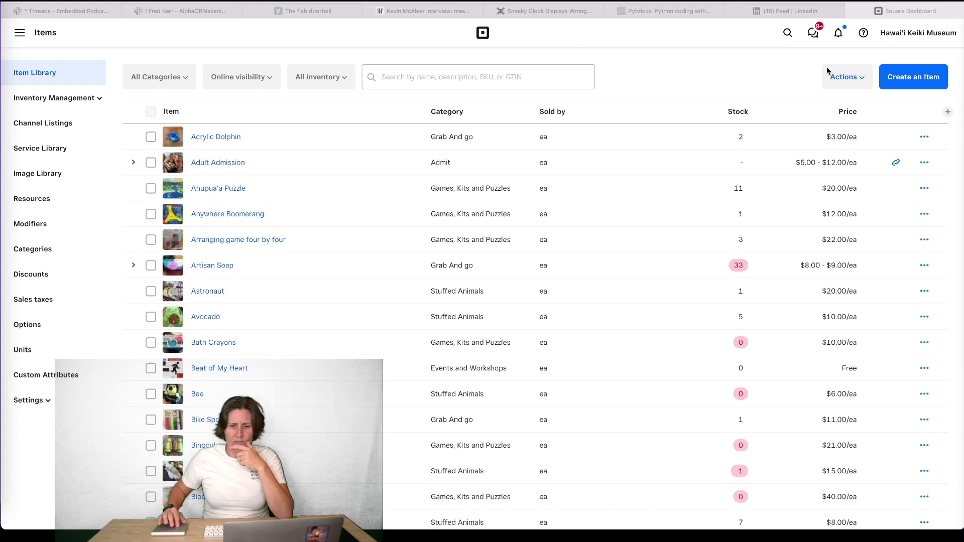
# - Start a new item in the Item Library named "Upcoming event" with the category Events and Workshops
pyautogui.click(905, 83)
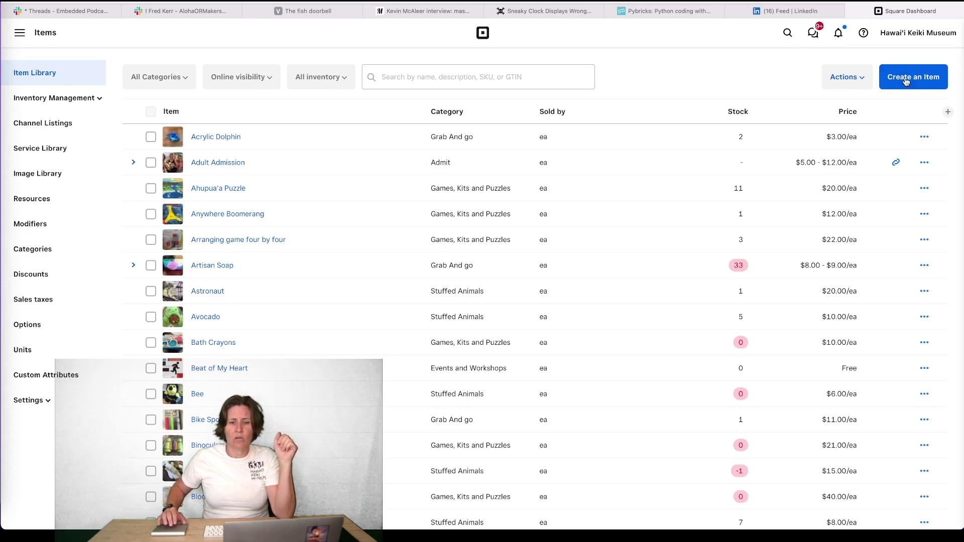
pyautogui.click(906, 82)
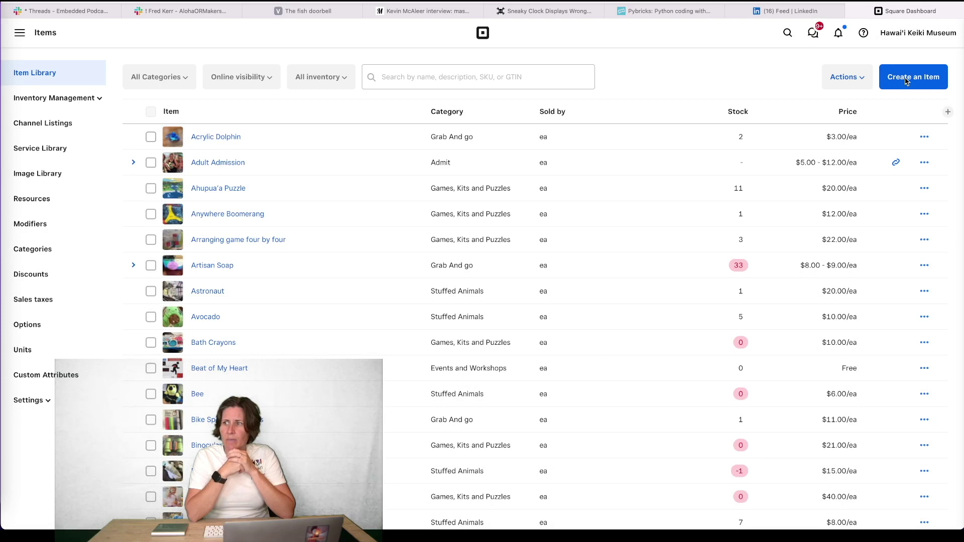
pyautogui.click(906, 79)
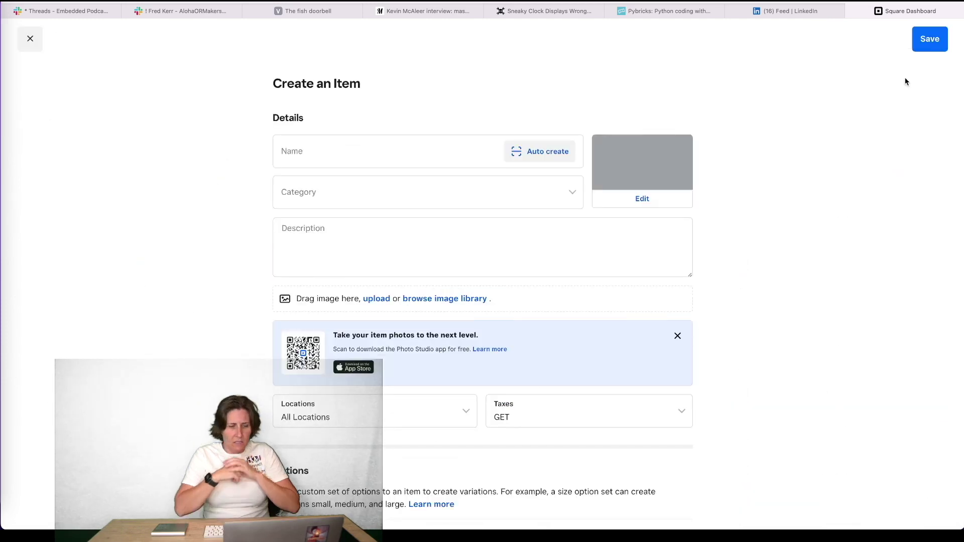
pyautogui.click(400, 159)
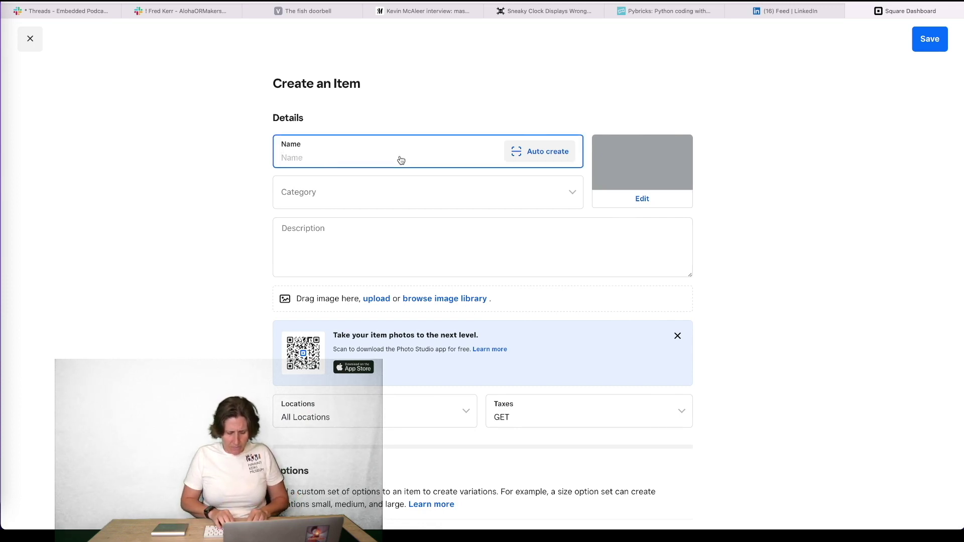
pyautogui.write('Upcoming event')
pyautogui.press('Tab')
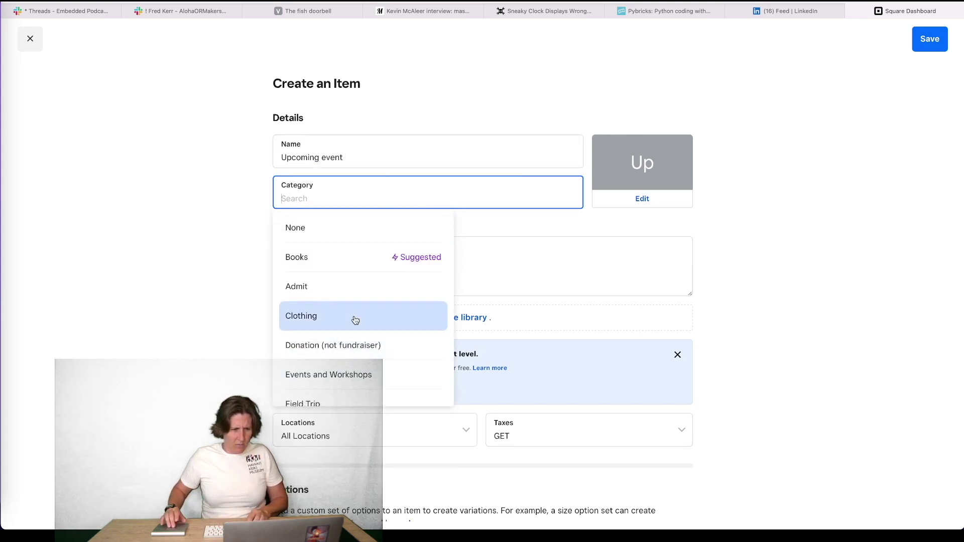
pyautogui.click(370, 379)
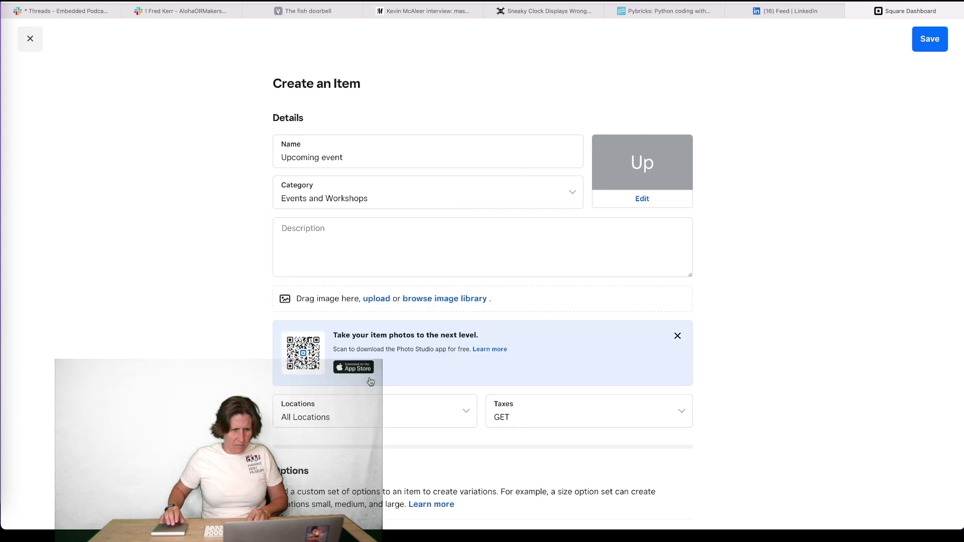
# - Review the category choices, keep Events and Workshops, and enter "Test event 1" as the item's description
pyautogui.click(567, 197)
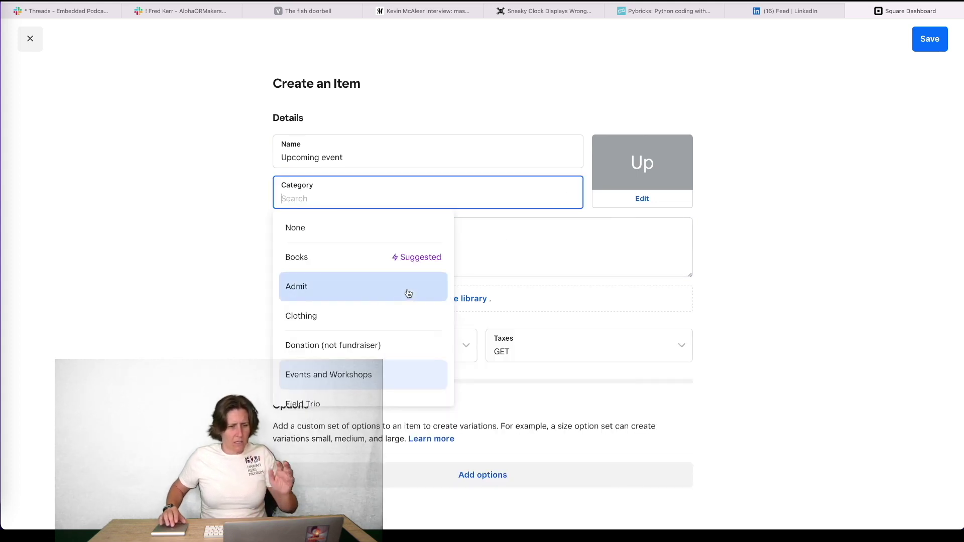
pyautogui.scroll(-5, 409, 294)
pyautogui.scroll(-2, 408, 294)
pyautogui.scroll(6, 408, 294)
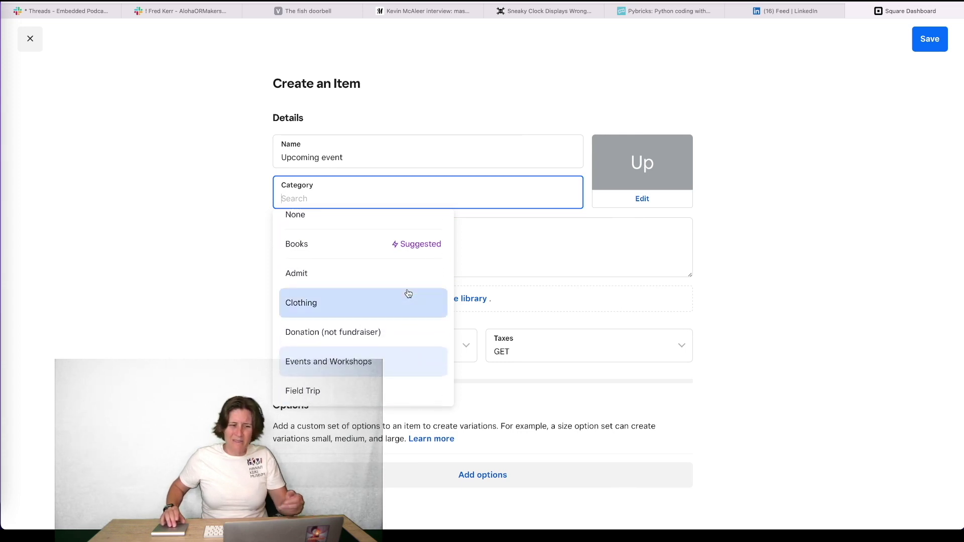
pyautogui.scroll(1, 408, 294)
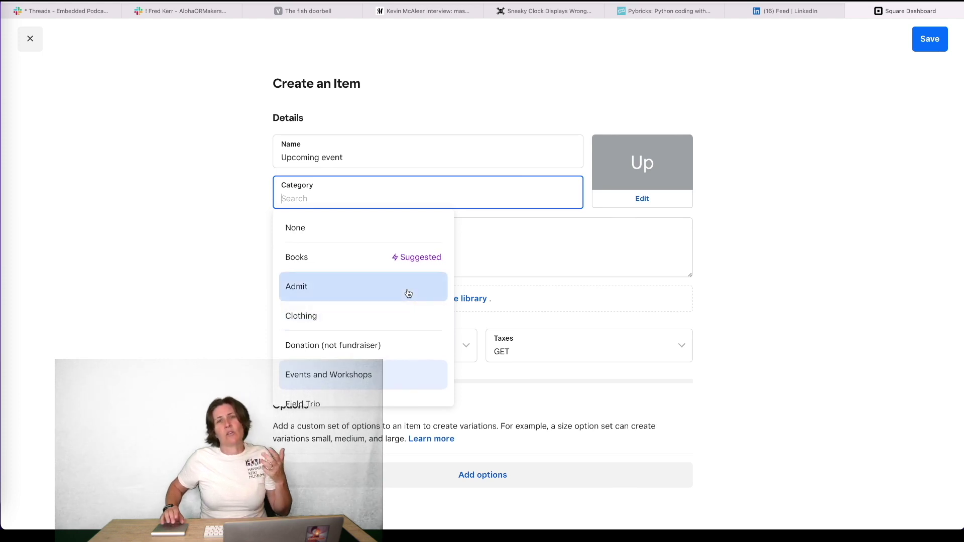
pyautogui.scroll(-2, 408, 293)
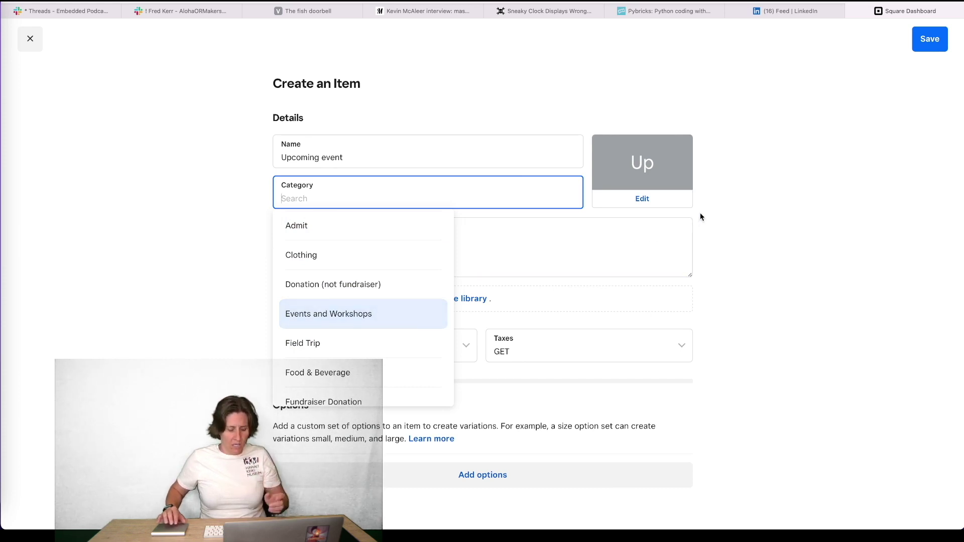
pyautogui.press('Return')
pyautogui.press('Tab')
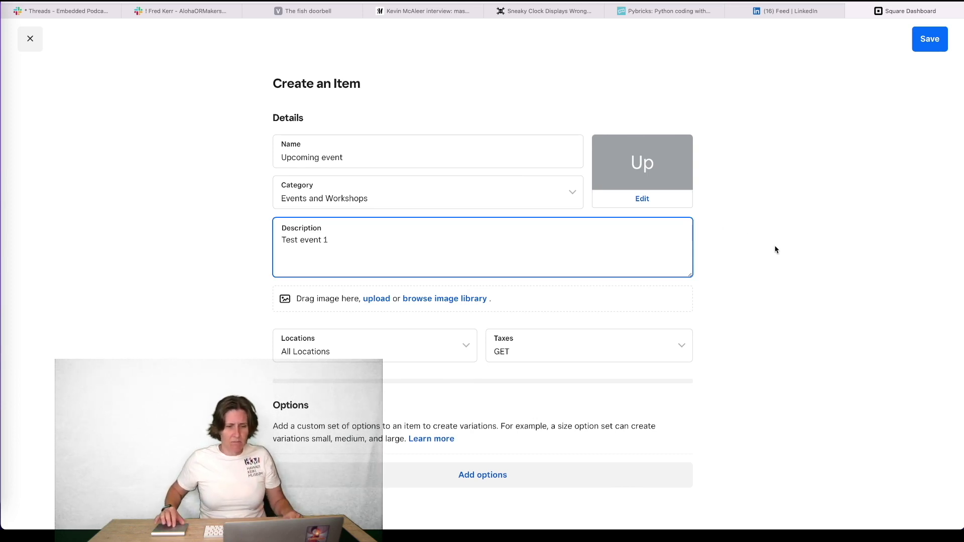
# - Turn off stock tracking for the new item in its variation settings
pyautogui.scroll(-3, 775, 249)
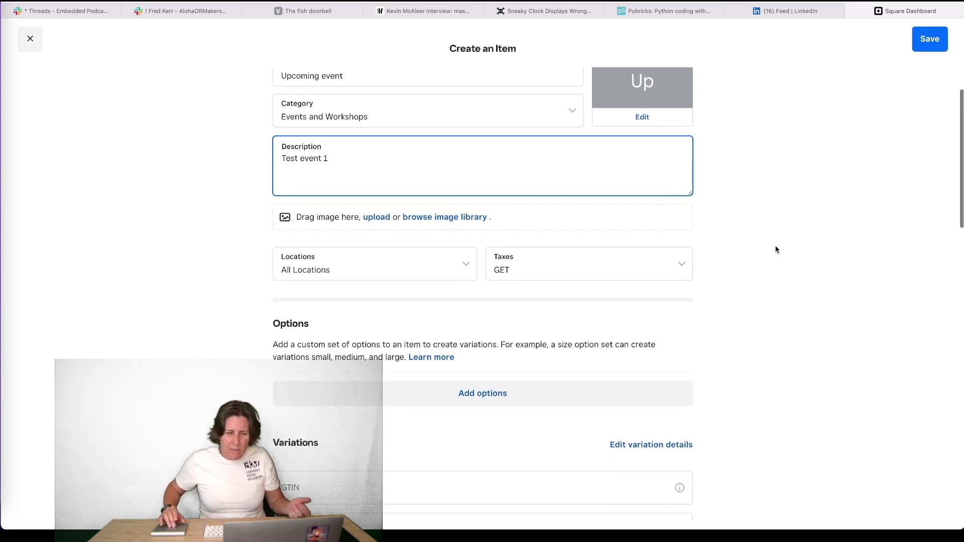
pyautogui.scroll(-10, 723, 296)
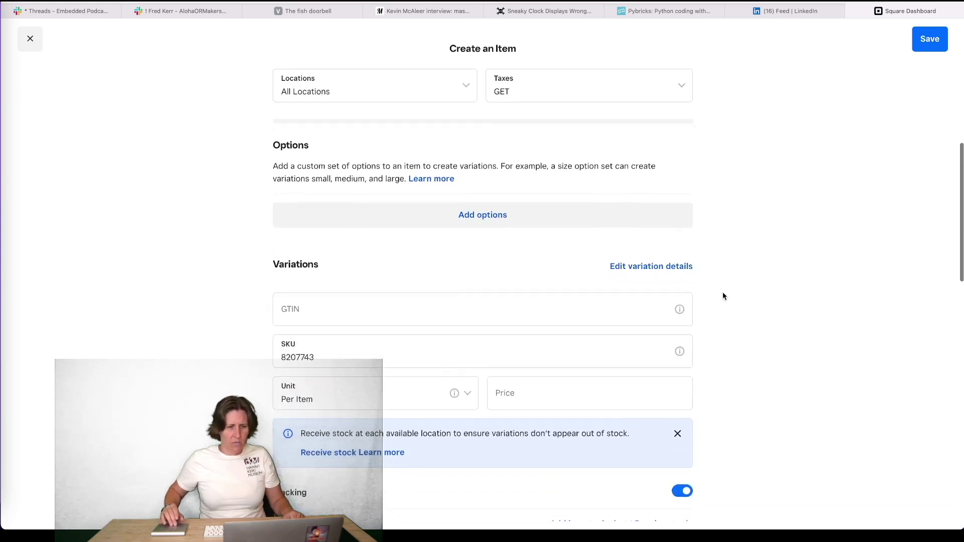
pyautogui.scroll(-2, 723, 297)
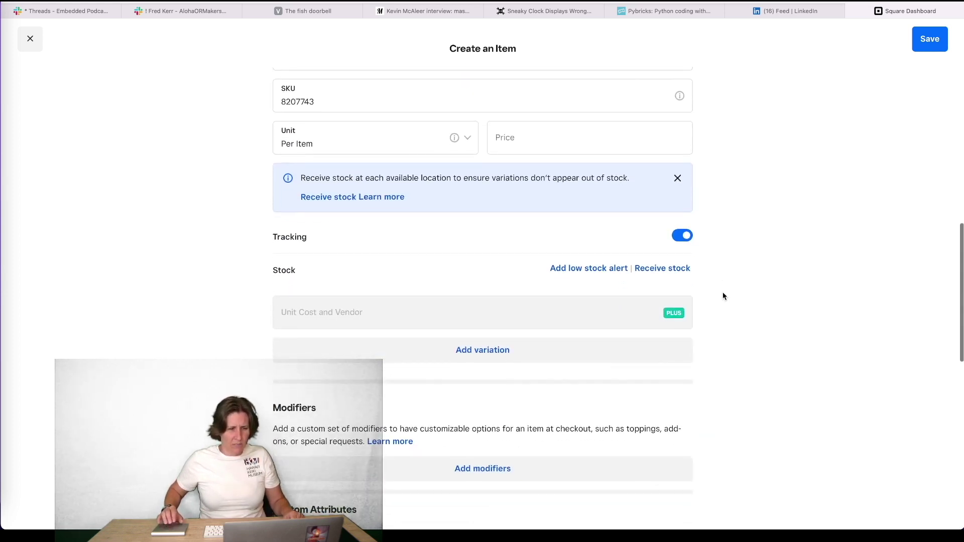
pyautogui.click(678, 235)
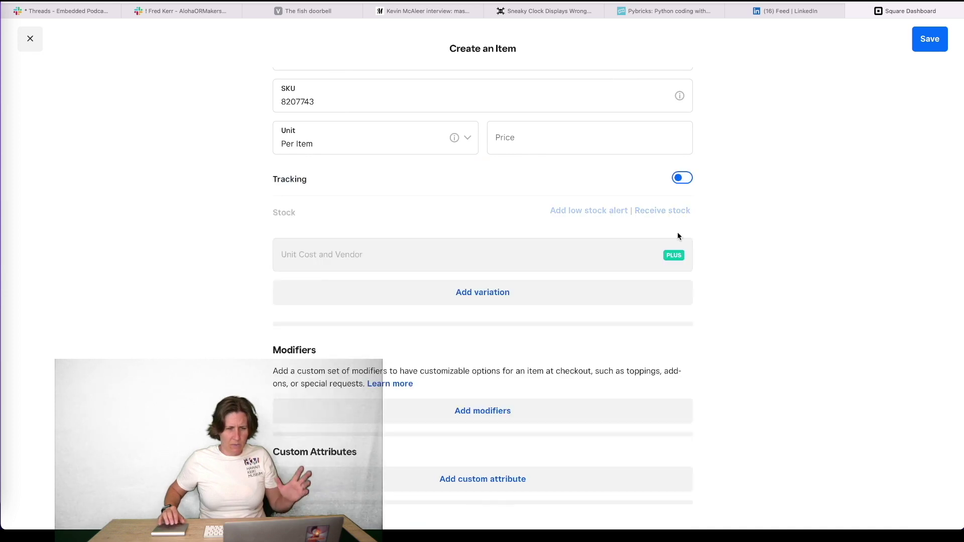
# - Set the item's Square Online availability to Visible and save the item
pyautogui.scroll(-5, 677, 233)
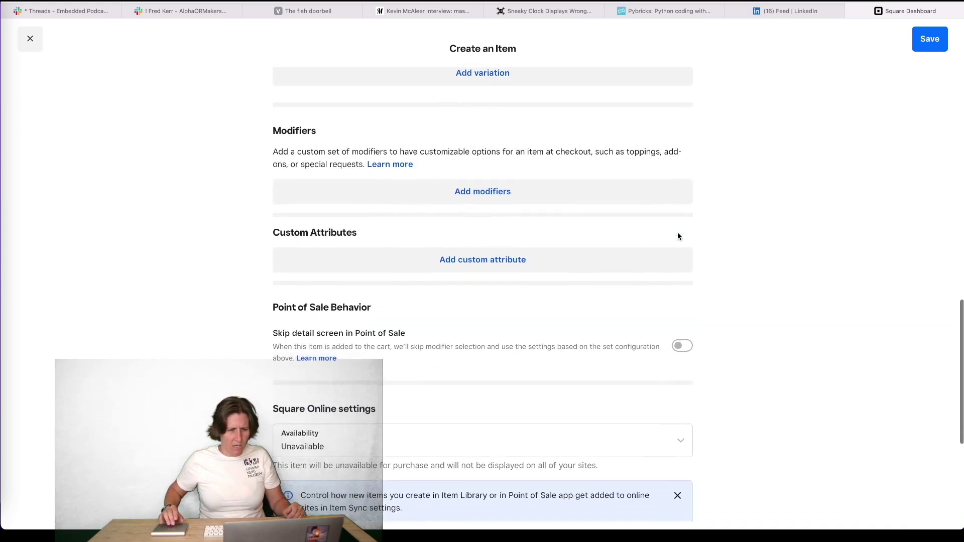
pyautogui.scroll(-3, 678, 236)
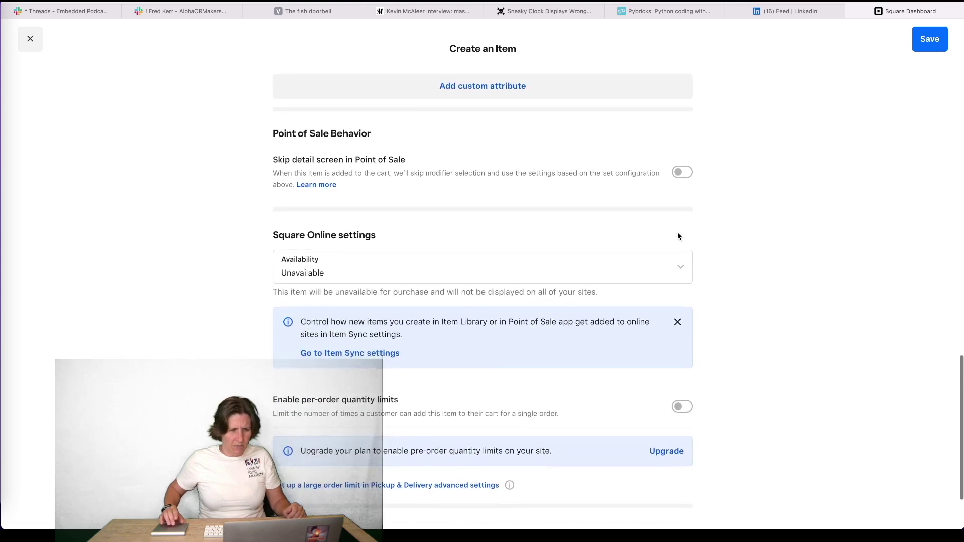
pyautogui.click(677, 273)
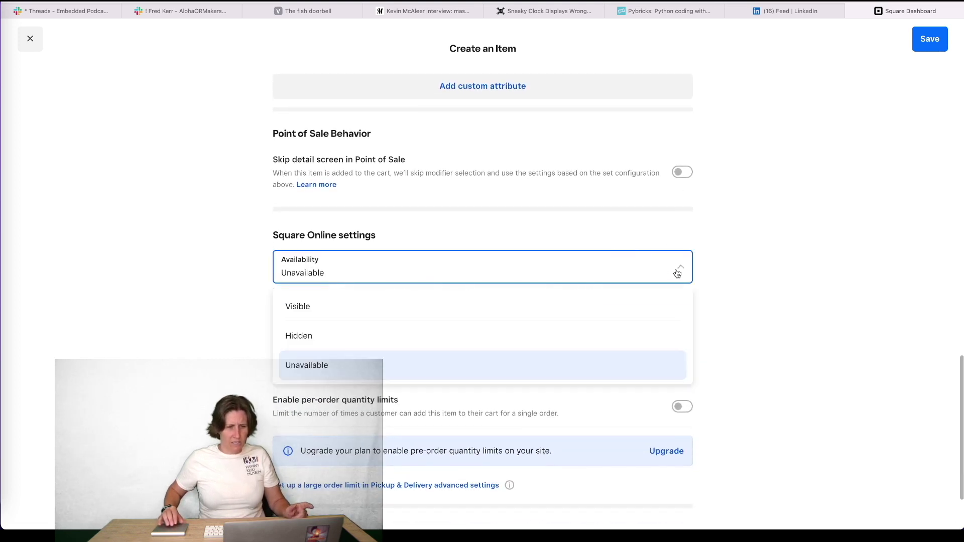
pyautogui.click(547, 313)
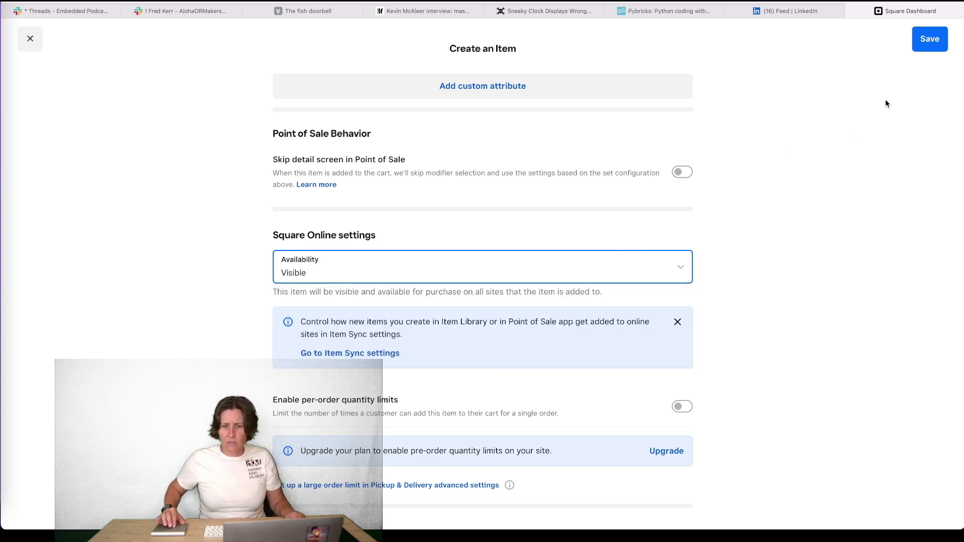
pyautogui.click(937, 44)
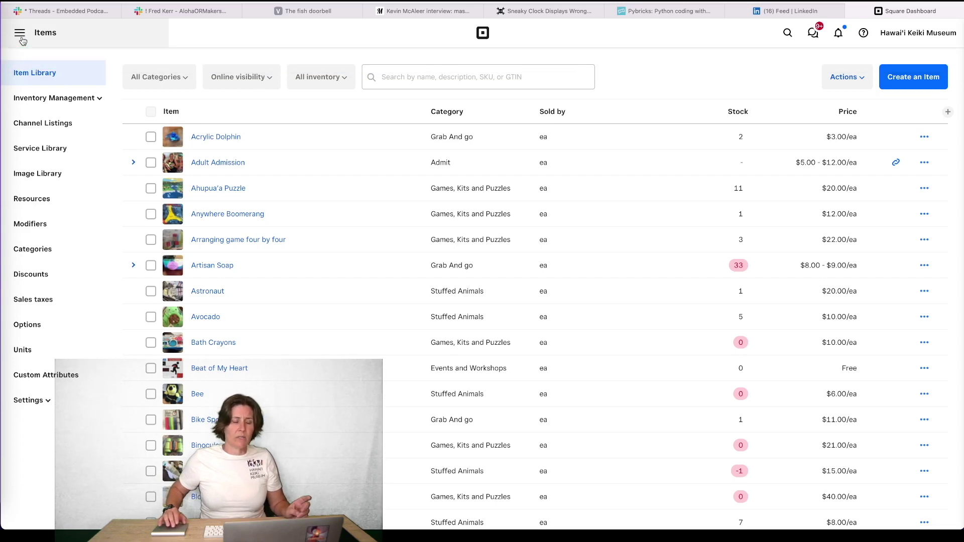
# - Go to the Square Online website editor and open its list of pages
pyautogui.click(22, 40)
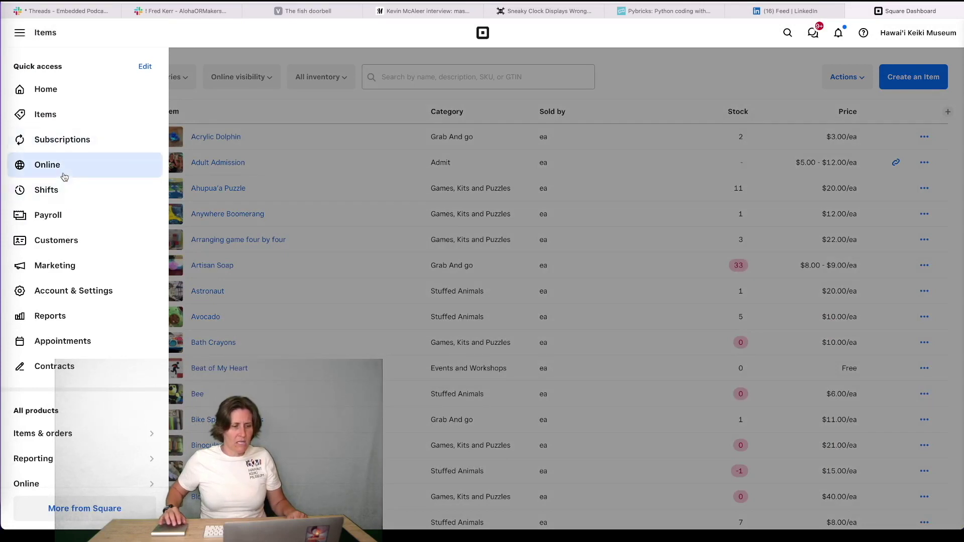
pyautogui.click(64, 171)
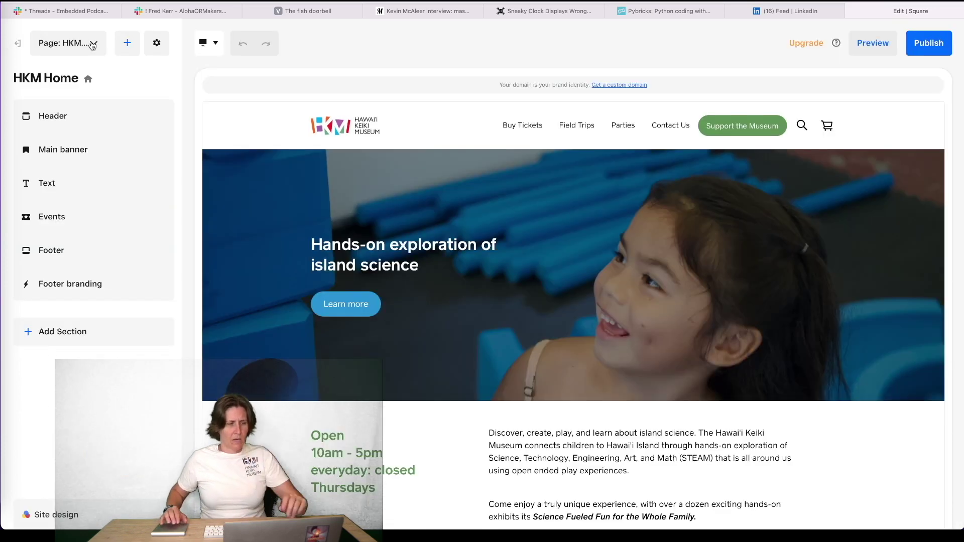
pyautogui.click(93, 44)
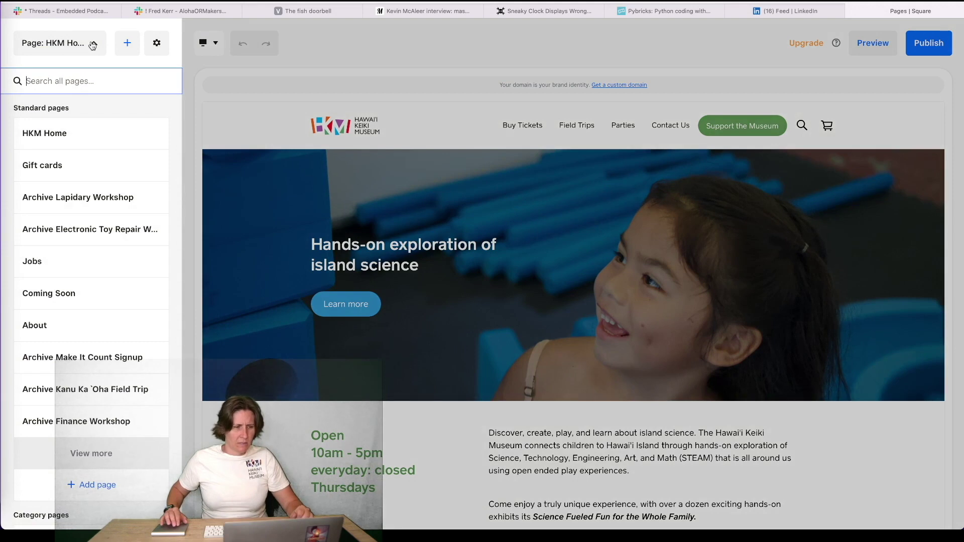
# - Look through the site's item, category and standard pages, and return to the HKM Home page
pyautogui.scroll(-10, 91, 255)
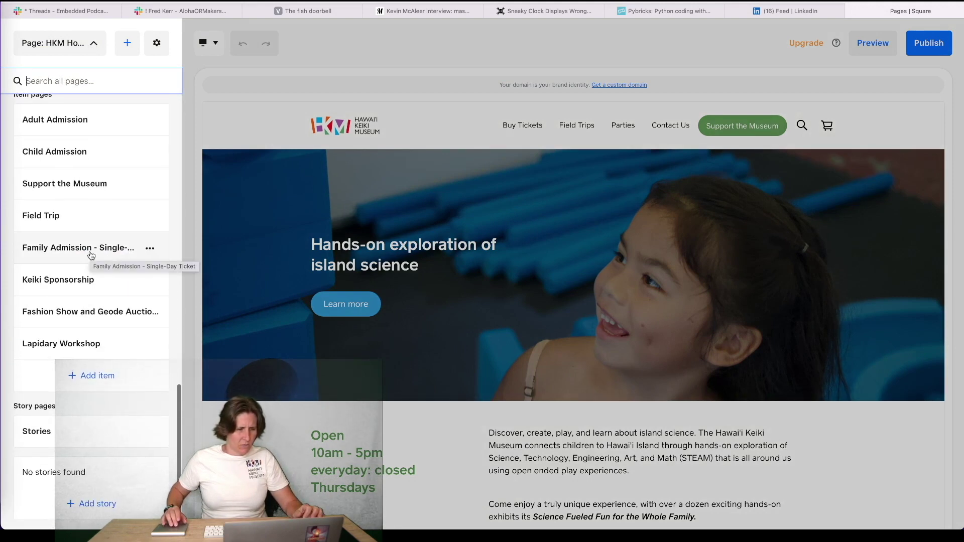
pyautogui.scroll(3, 91, 256)
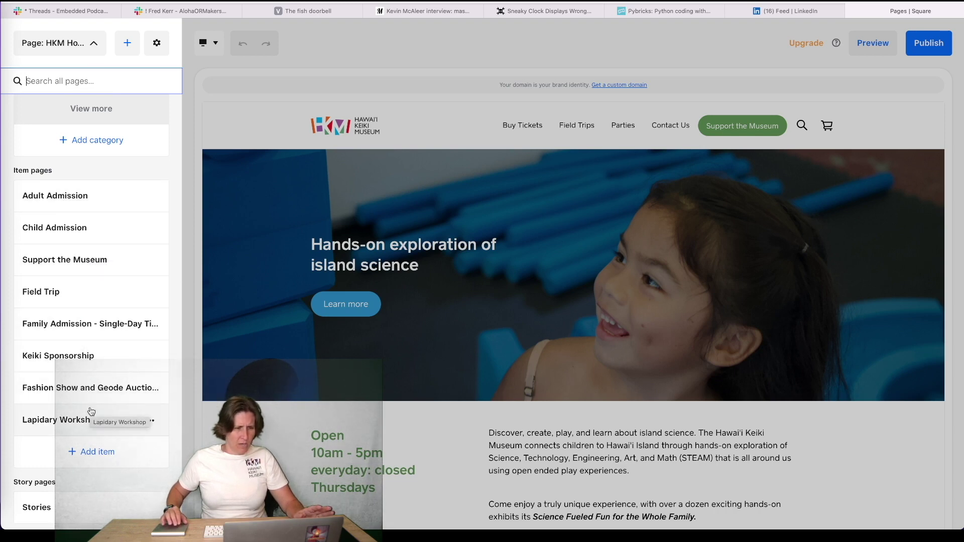
pyautogui.scroll(-3, 91, 411)
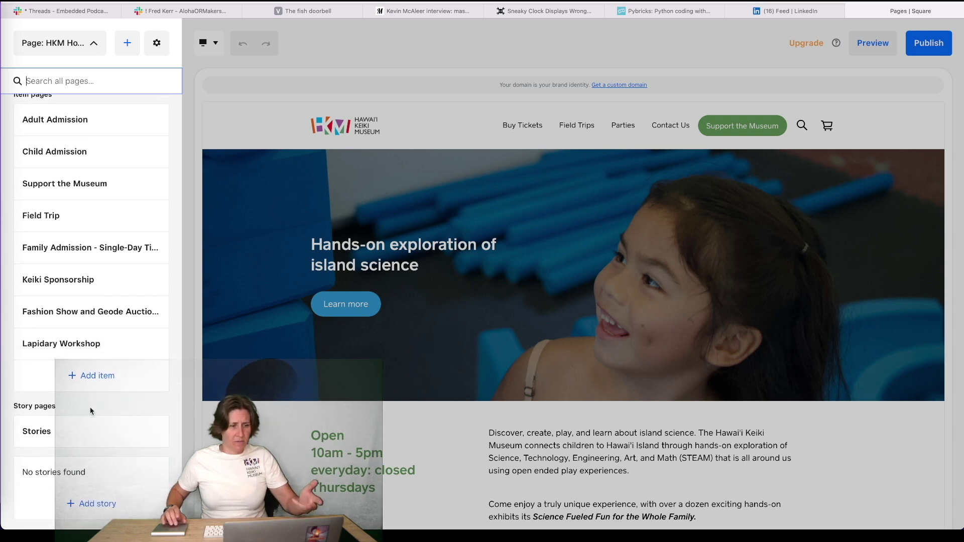
pyautogui.scroll(10, 90, 411)
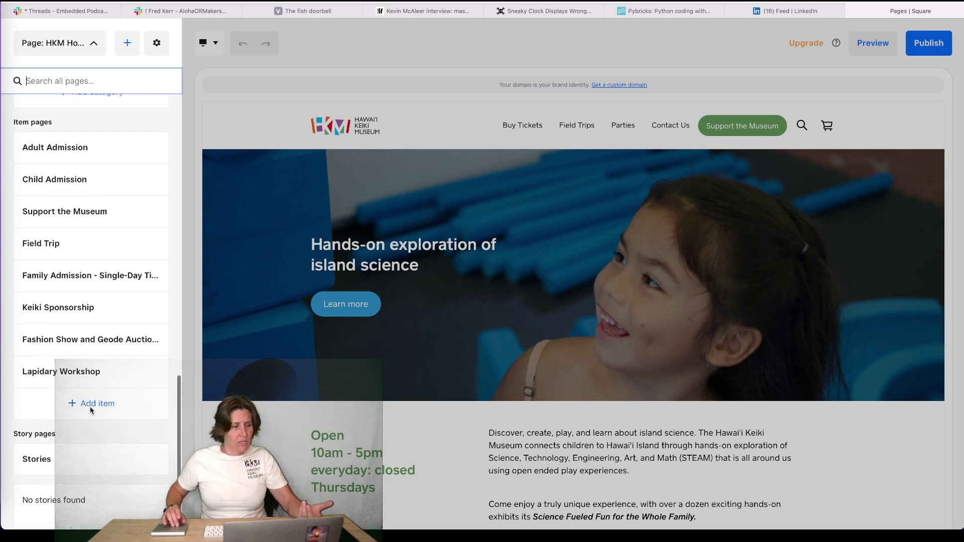
pyautogui.scroll(3, 91, 412)
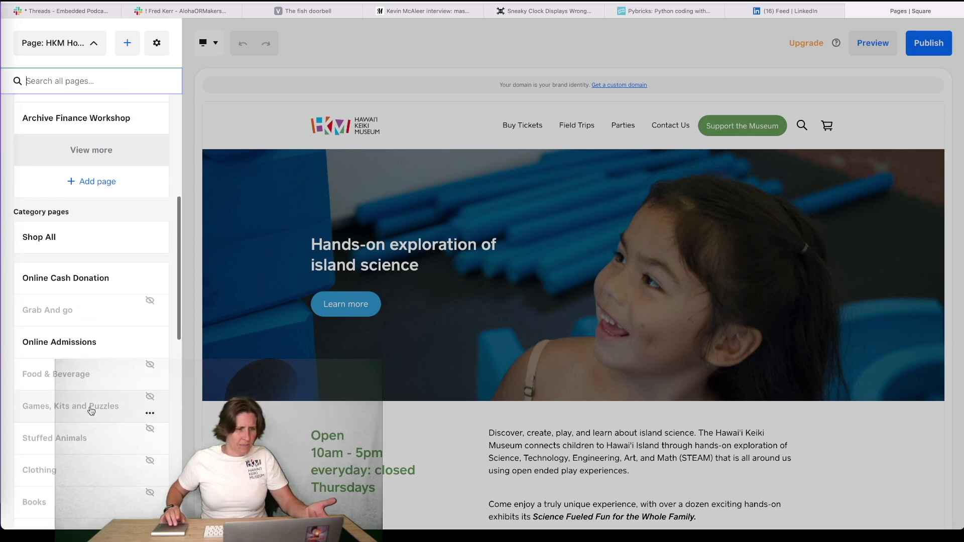
pyautogui.scroll(7, 91, 412)
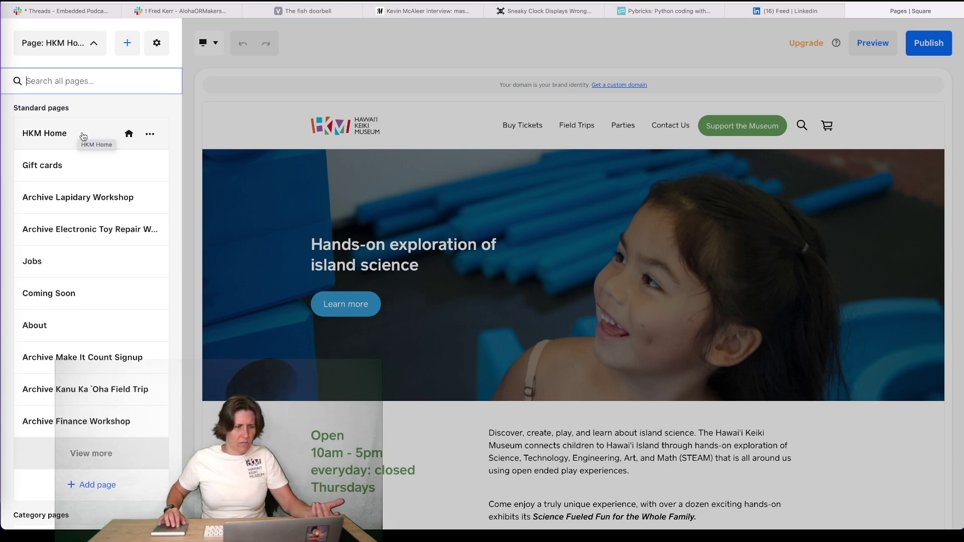
pyautogui.click(108, 134)
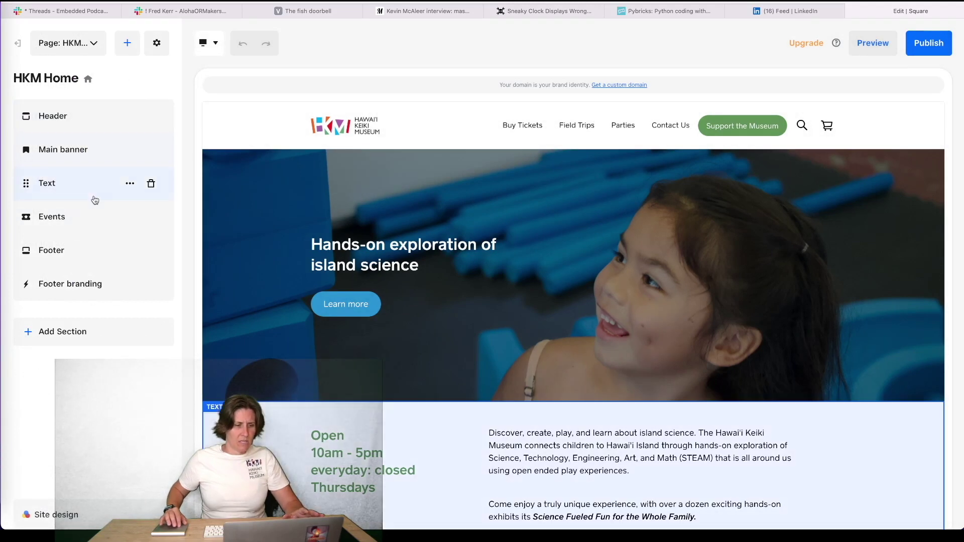
# - Check which events can be featured in the home page's Events section, and leave the section without choosing any
pyautogui.moveTo(99, 228)
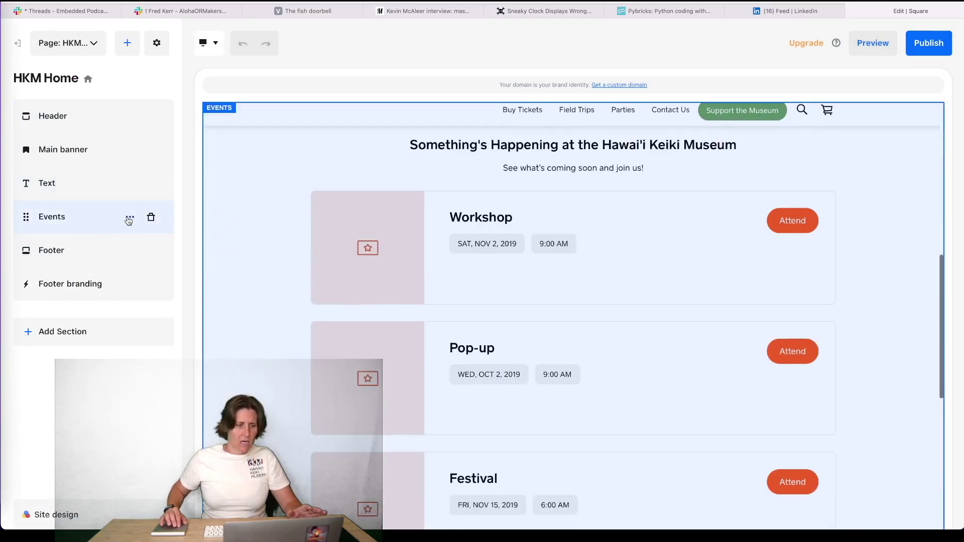
pyautogui.click(130, 219)
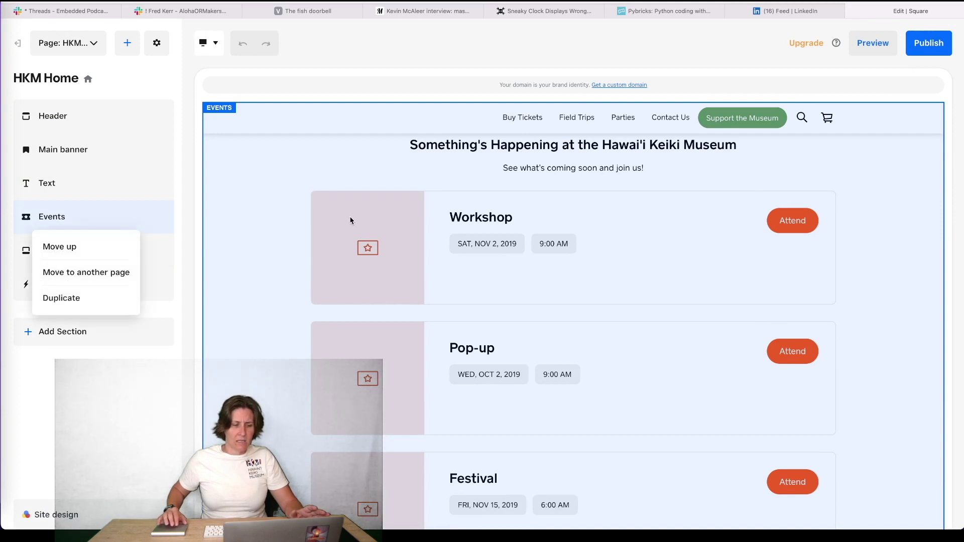
pyautogui.click(377, 239)
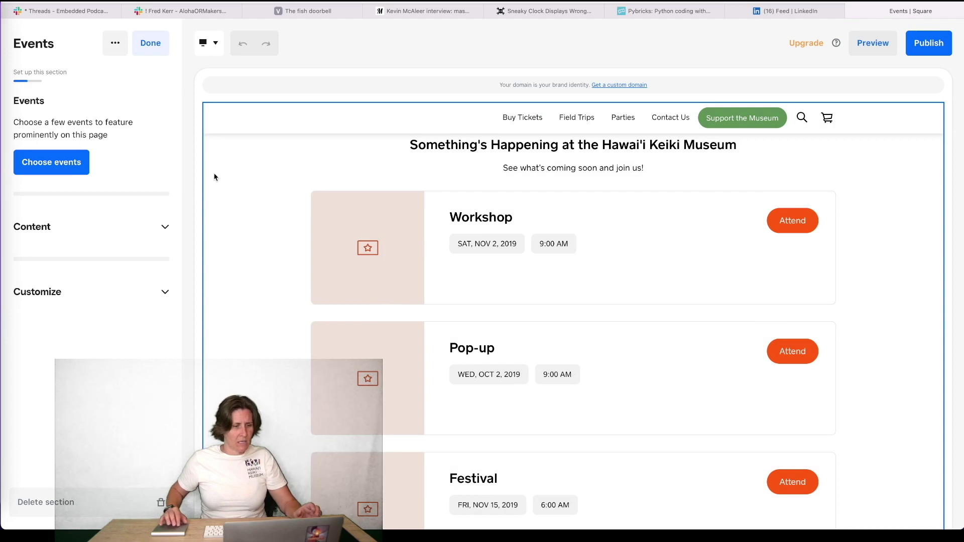
pyautogui.click(77, 162)
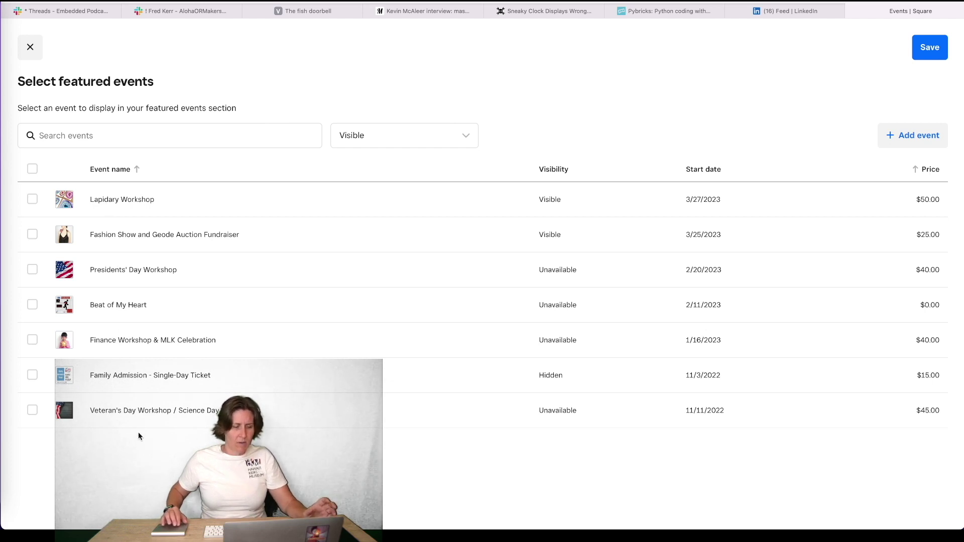
pyautogui.click(103, 131)
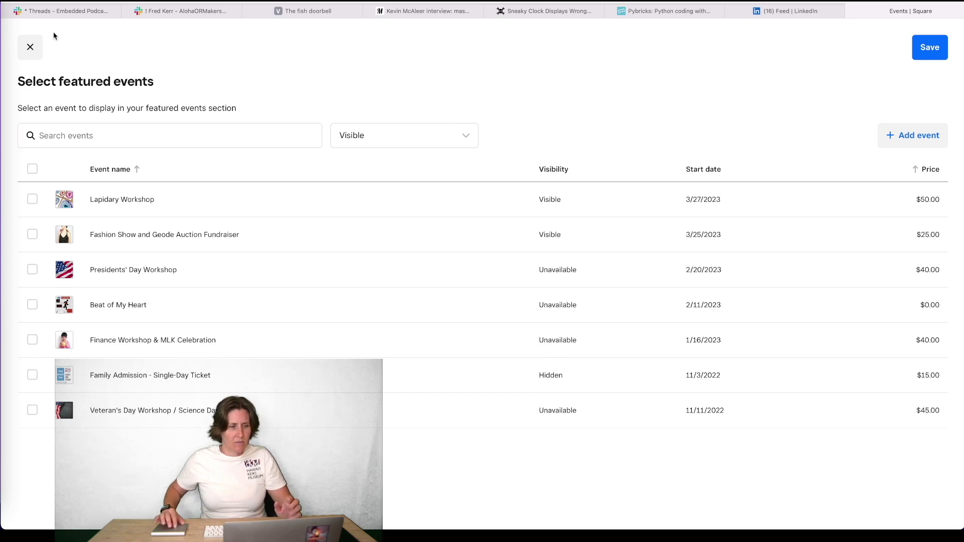
pyautogui.click(32, 55)
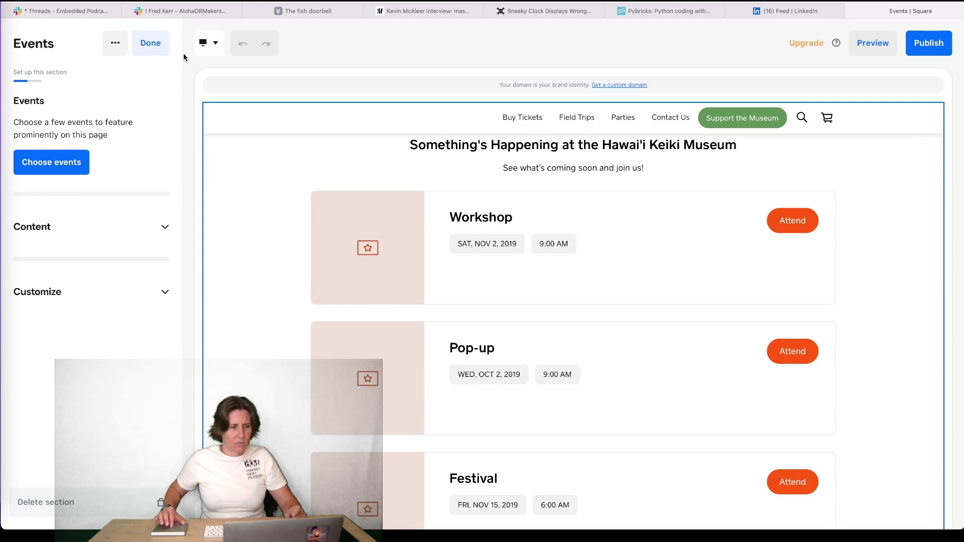
pyautogui.click(150, 49)
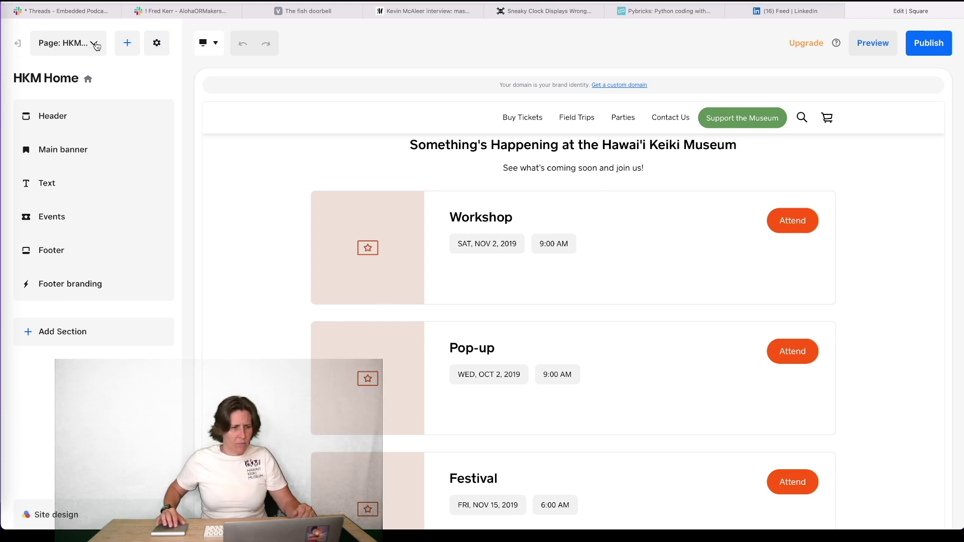
# - Start adding a new item to the site with the item type Event
pyautogui.click(129, 48)
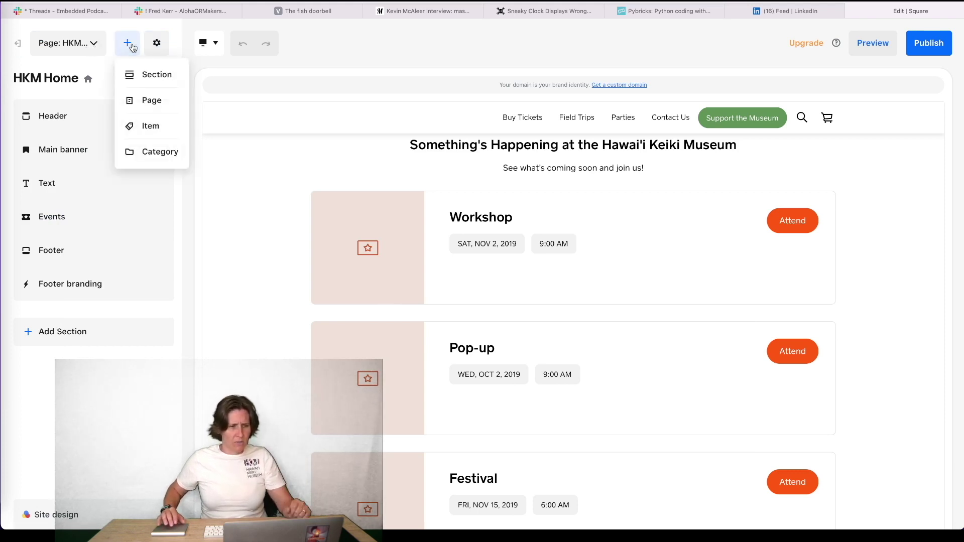
pyautogui.click(168, 124)
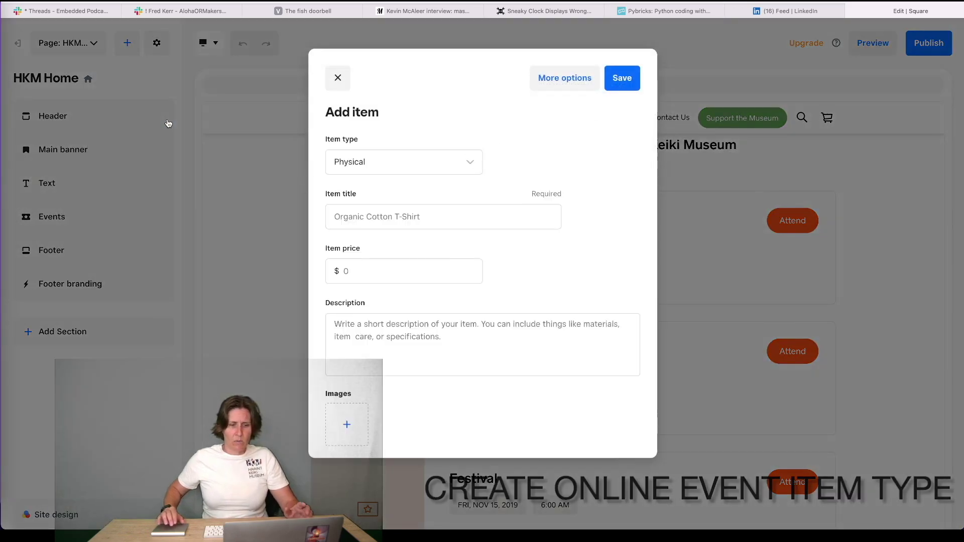
pyautogui.click(475, 167)
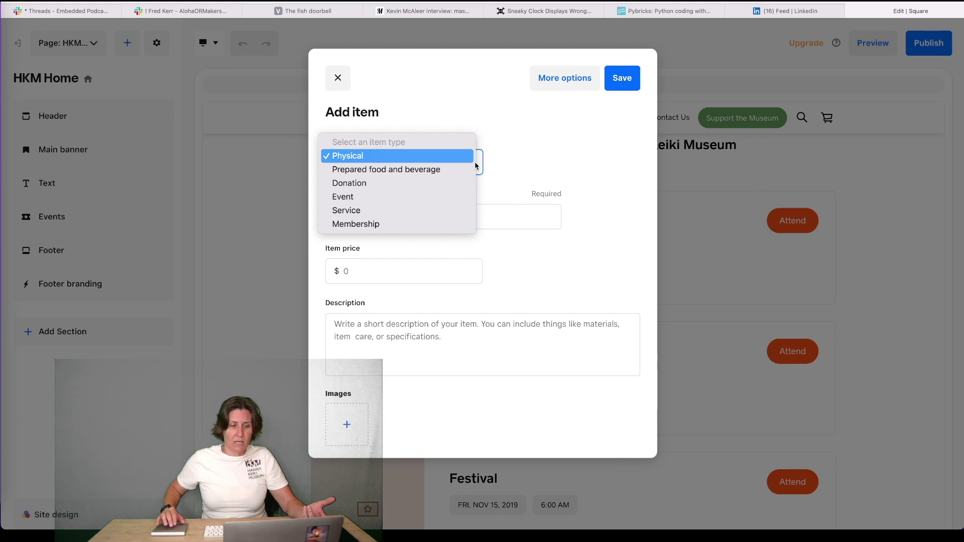
pyautogui.click(457, 201)
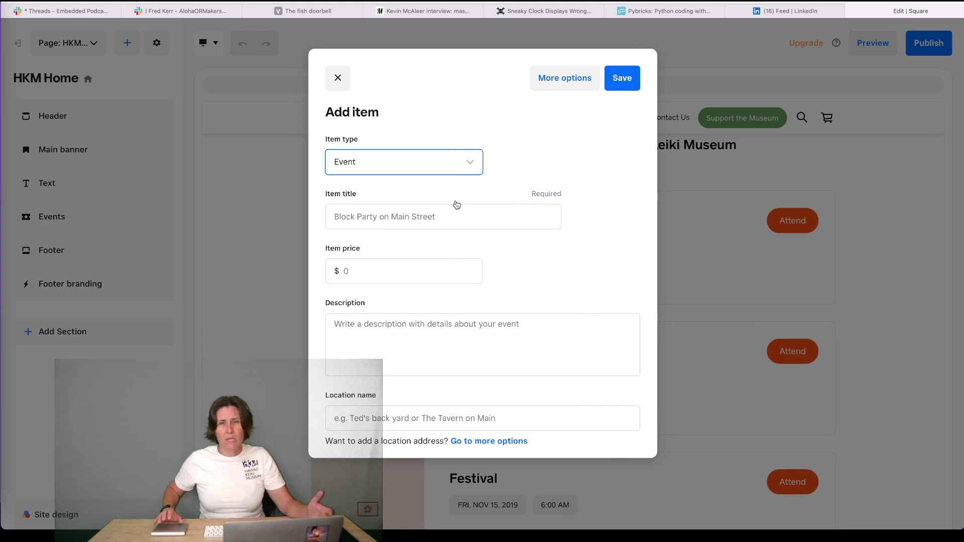
# - Title the item "Coming soon event", price it at $15.00 and describe it as "Event type #2"
pyautogui.click(422, 222)
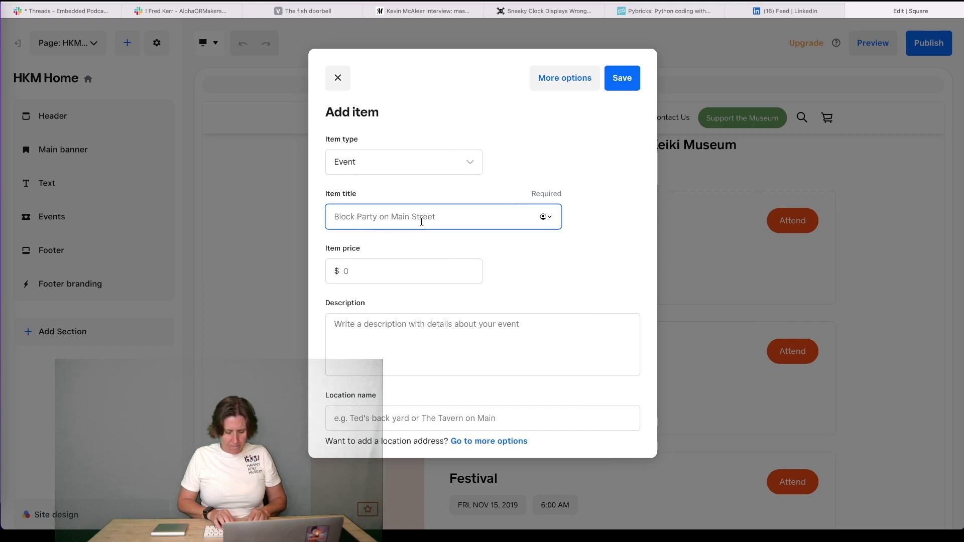
pyautogui.write('Comme')
pyautogui.press('BackSpace')
pyautogui.press('BackSpace')
pyautogui.write('ing soon event')
pyautogui.press('Tab')
pyautogui.write('15')
pyautogui.press('Tab')
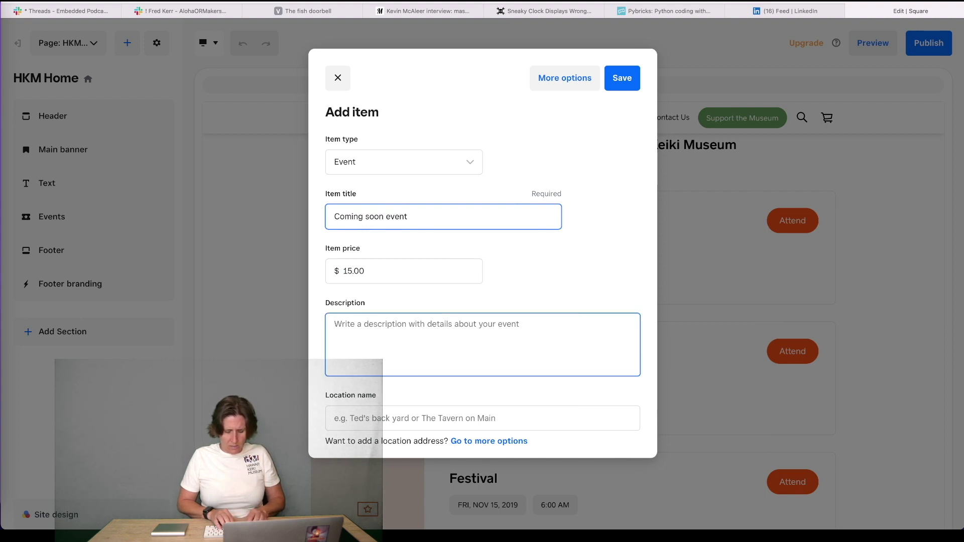
pyautogui.write('Event type ')
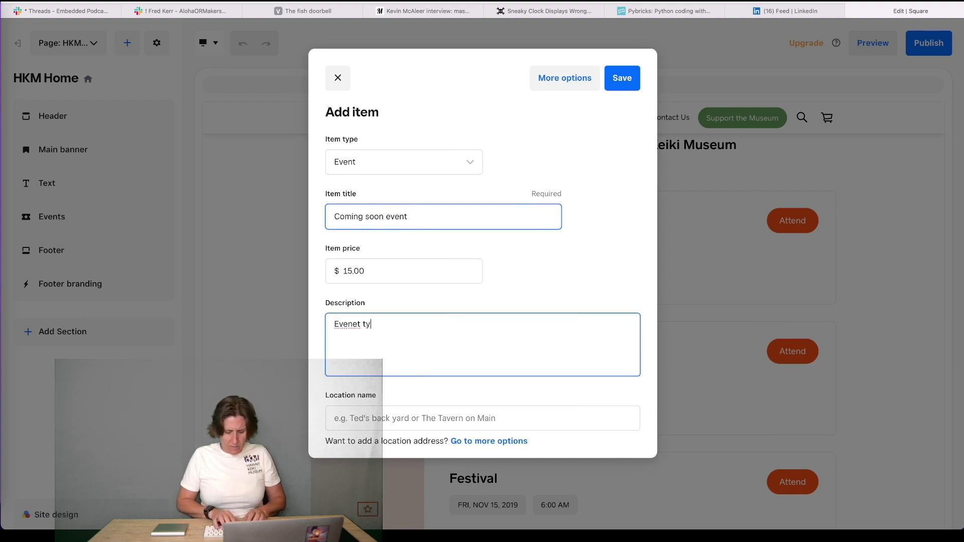
pyautogui.write('#2')
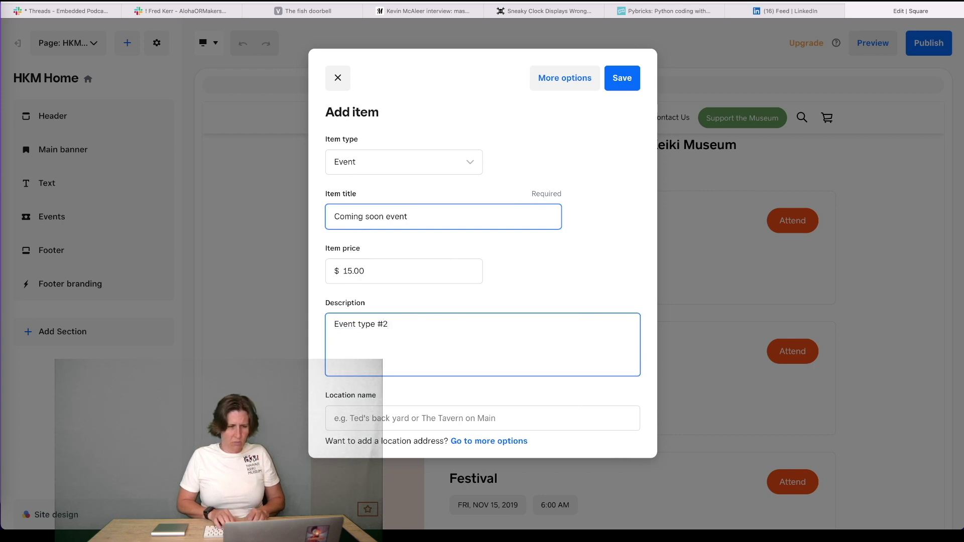
# - Enter "Hawaii Keiki Museum" as the event's location name
pyautogui.scroll(-5, 486, 303)
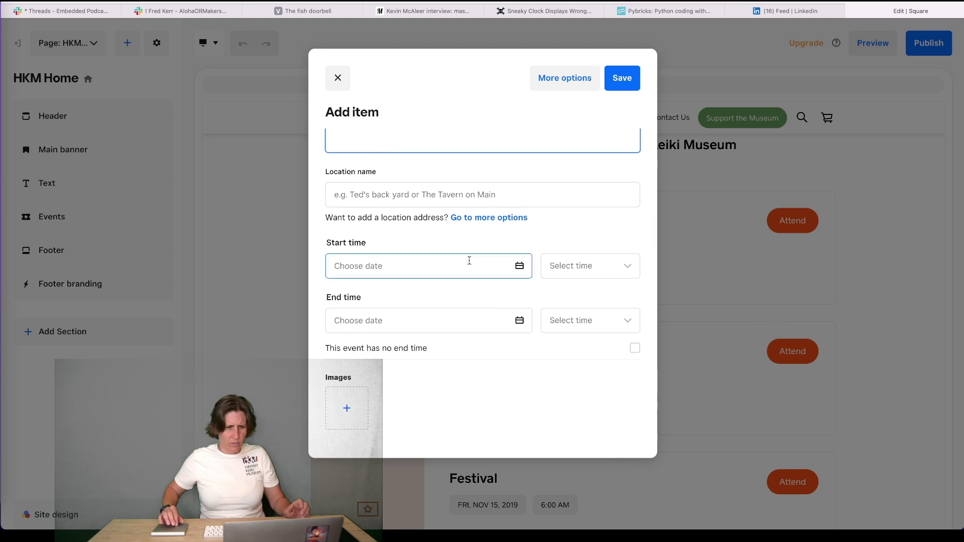
pyautogui.click(463, 193)
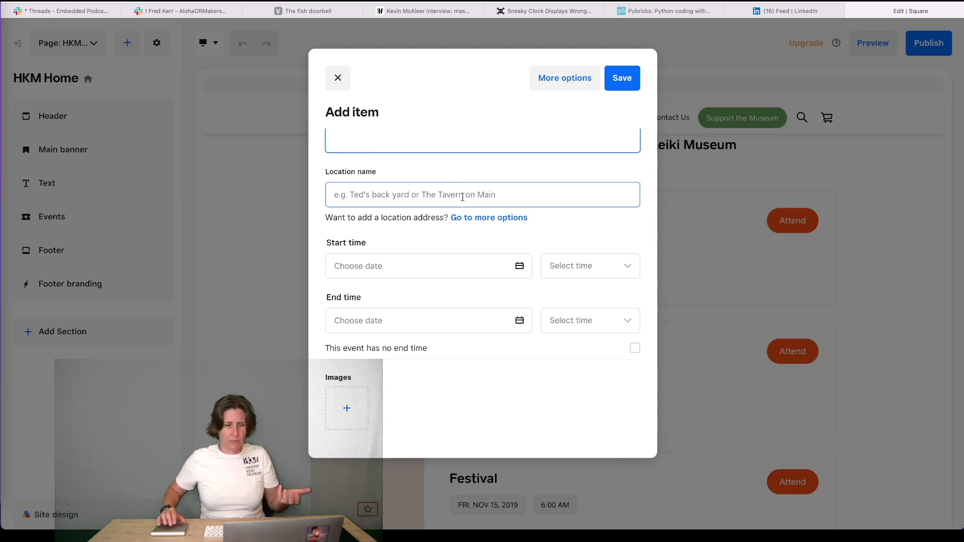
pyautogui.click(462, 197)
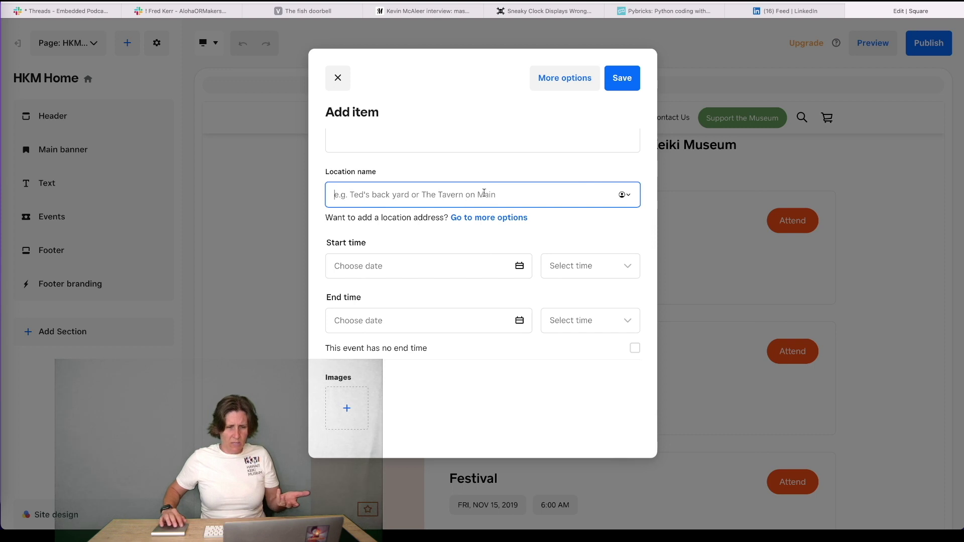
pyautogui.write('Lahu')
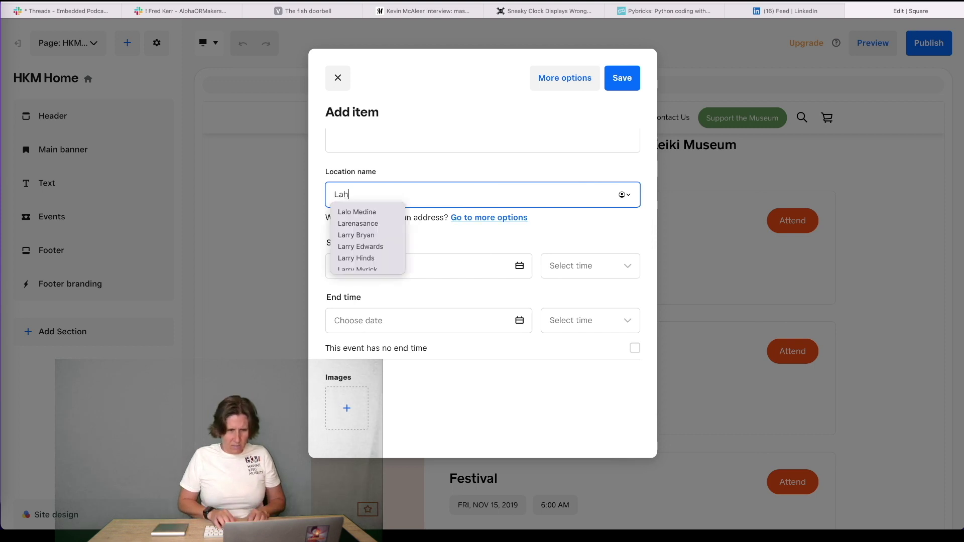
pyautogui.press('BackSpace')
pyautogui.press('BackSpace')
pyautogui.press('BackSpace')
pyautogui.press('BackSpace')
pyautogui.write('Haw')
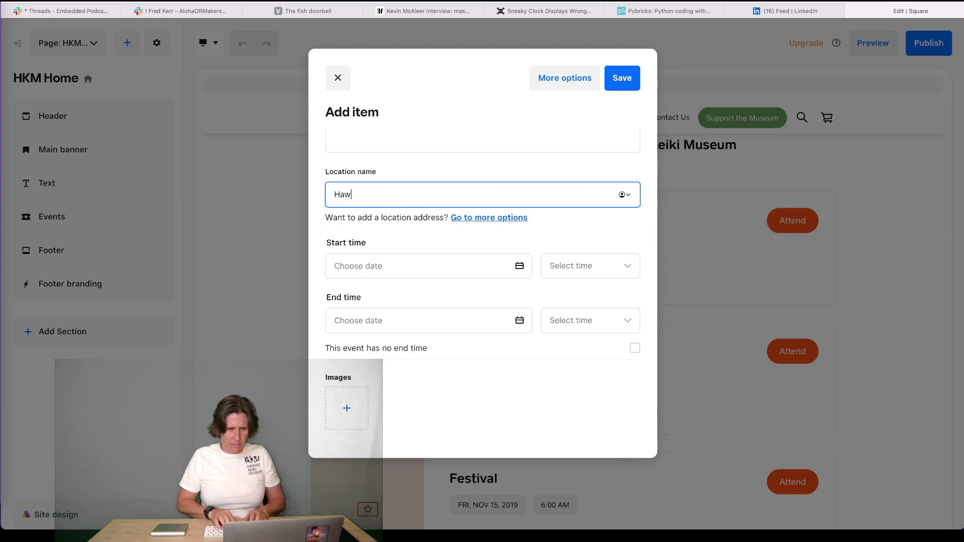
pyautogui.write('aii Keiki Museu')
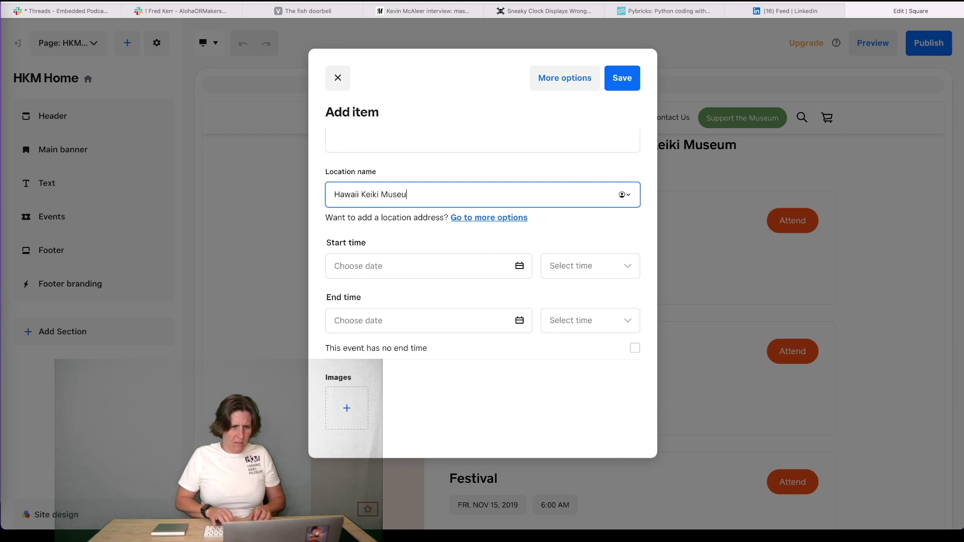
pyautogui.press('BackSpace')
pyautogui.press('BackSpace')
pyautogui.write('eum')
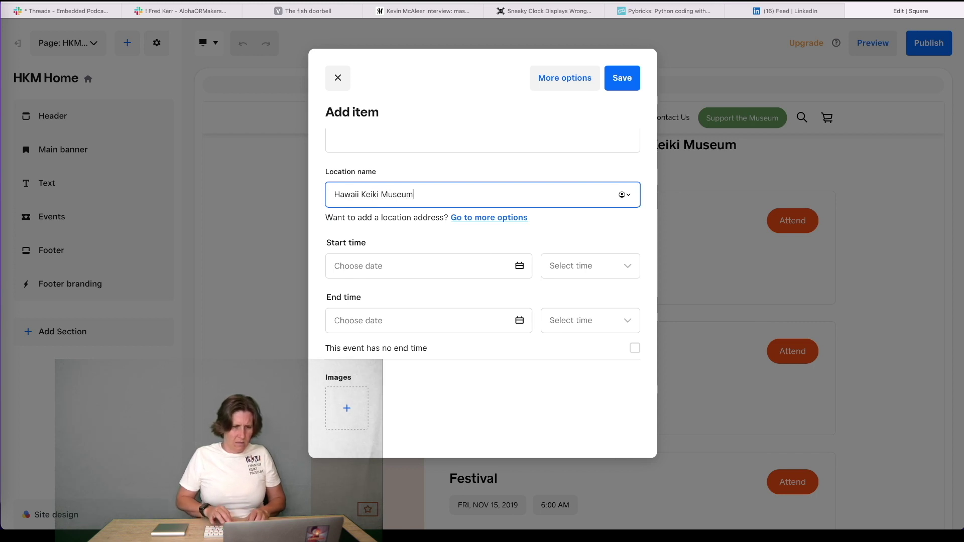
# - Set the event to start on 4/1/2023 at 03:00 AM
pyautogui.press('Tab')
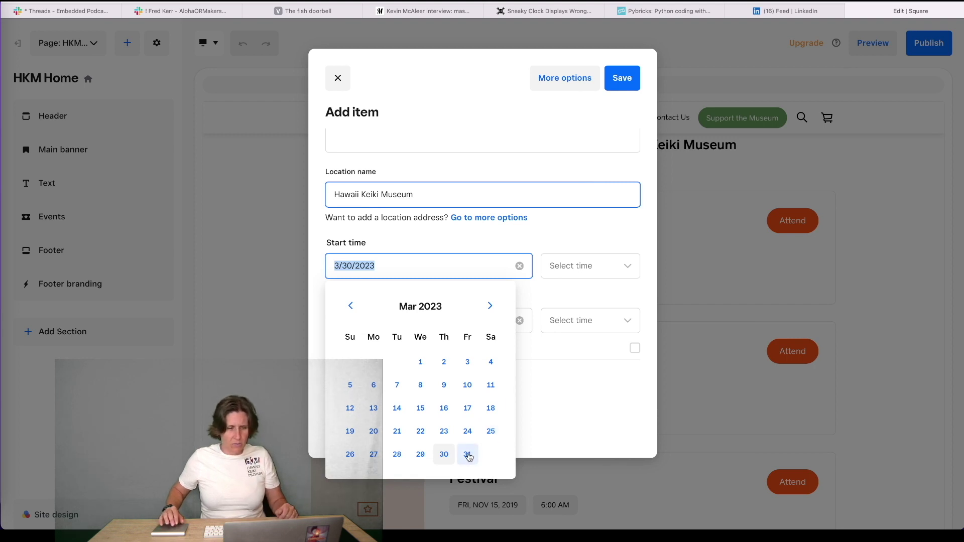
pyautogui.click(490, 305)
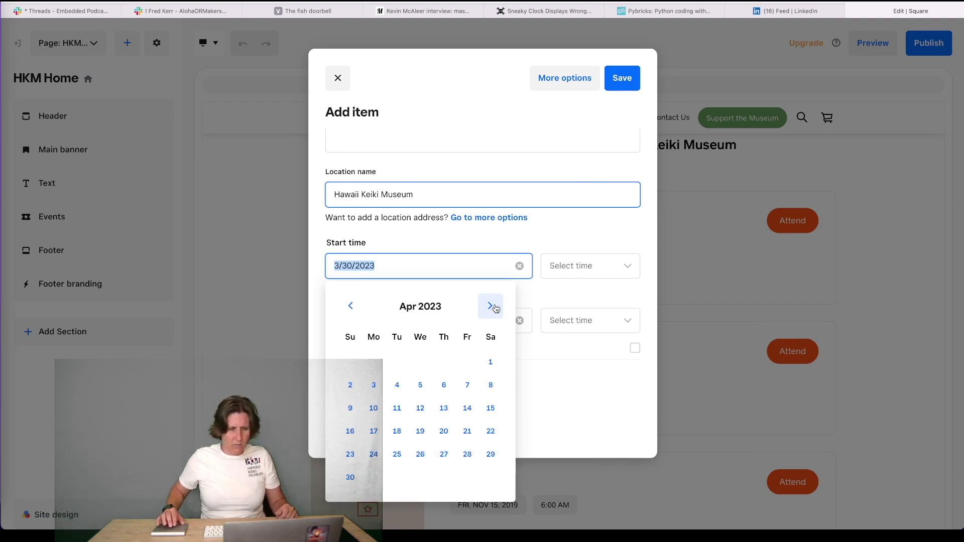
pyautogui.click(493, 360)
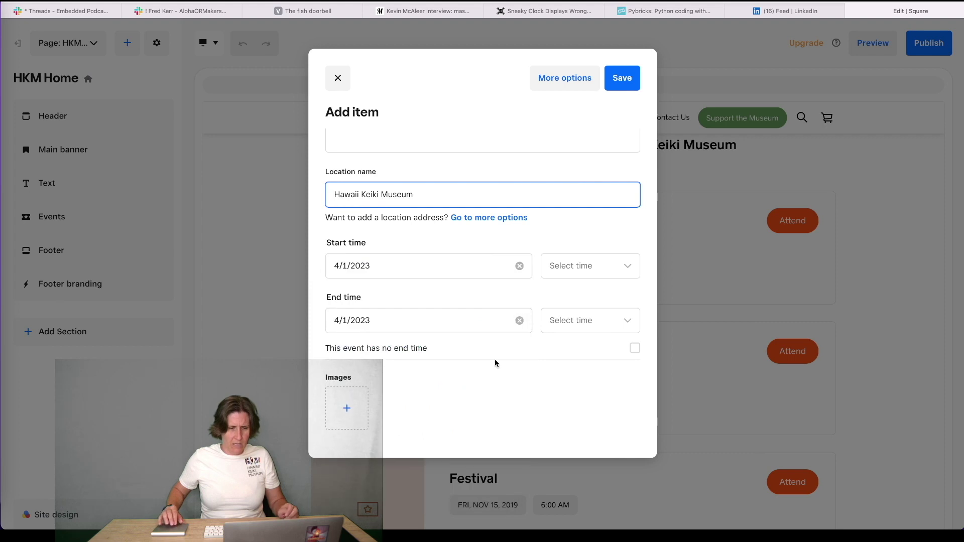
pyautogui.click(553, 280)
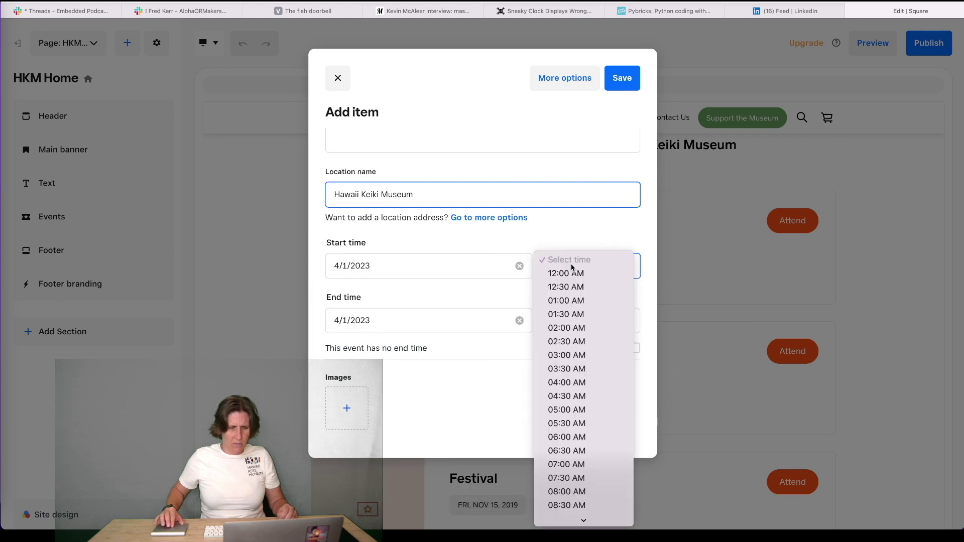
pyautogui.click(561, 356)
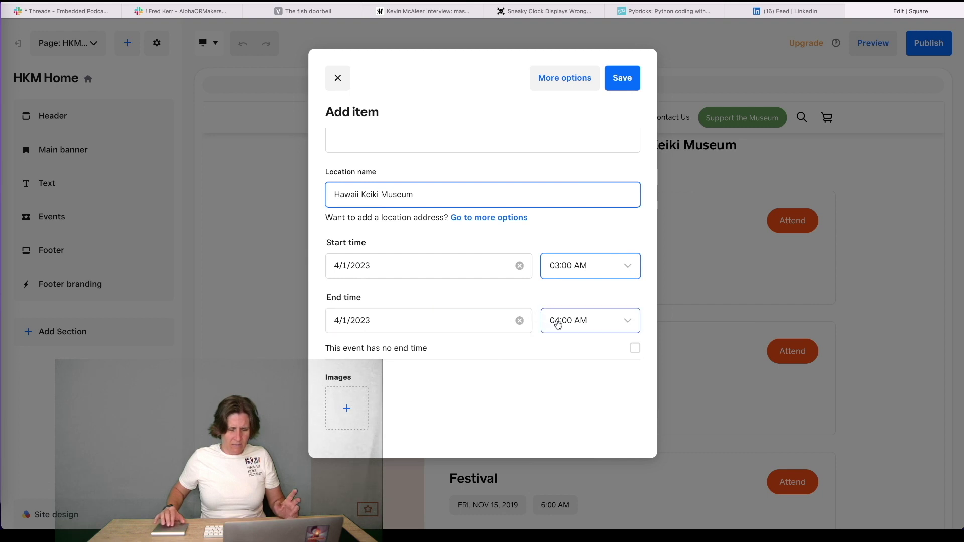
# - Open the event item's full options and review its sale price, visibility, stock and item ID settings
pyautogui.scroll(5, 557, 324)
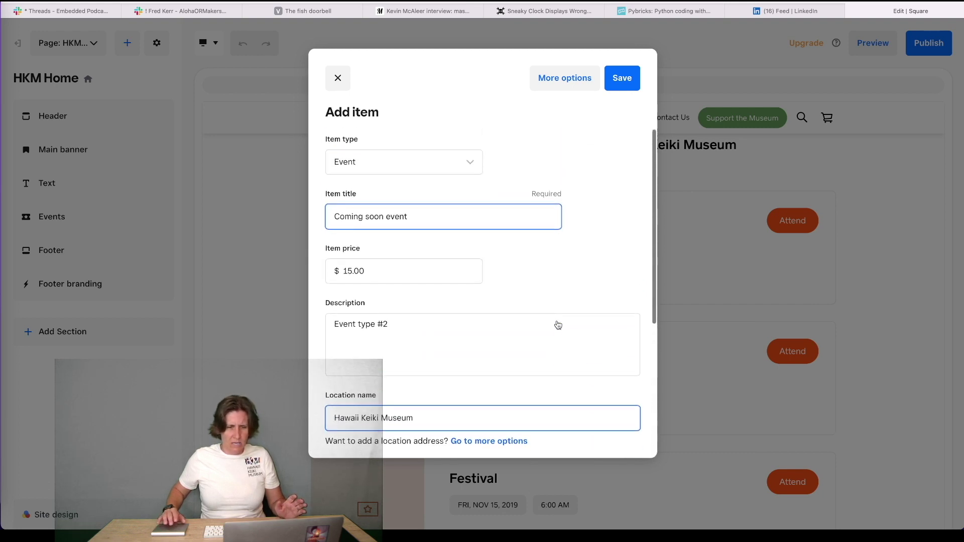
pyautogui.click(565, 80)
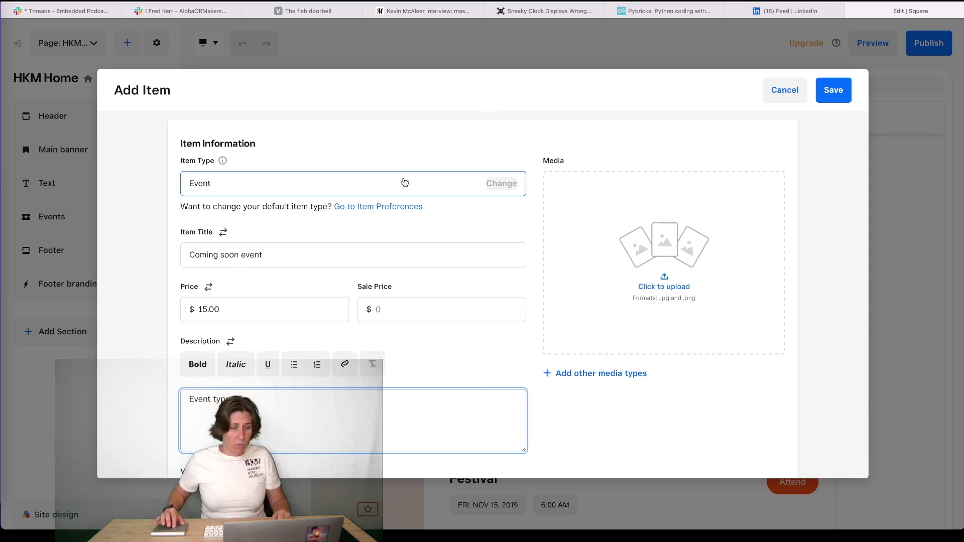
pyautogui.scroll(-1, 406, 185)
pyautogui.scroll(-3, 405, 185)
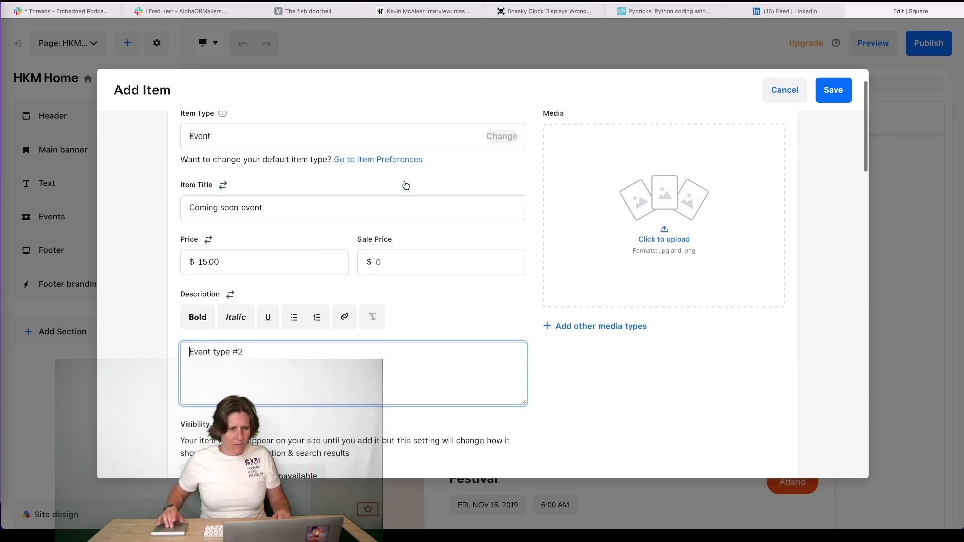
pyautogui.click(383, 261)
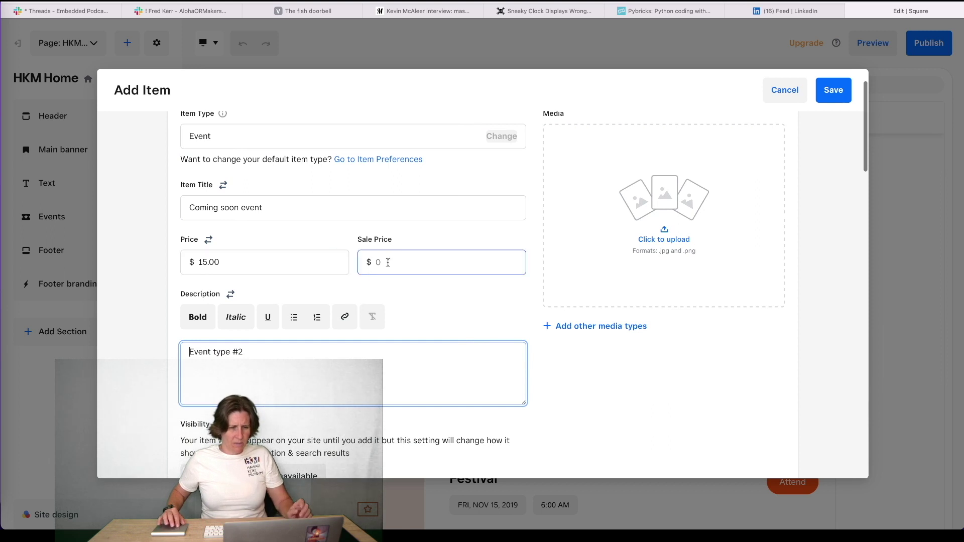
pyautogui.scroll(-2, 408, 270)
pyautogui.scroll(-5, 408, 270)
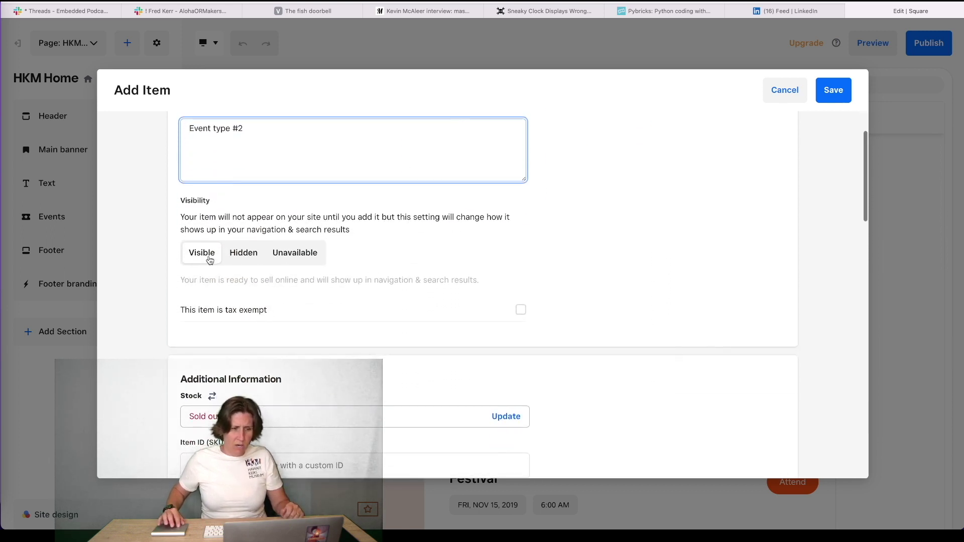
pyautogui.scroll(-2, 206, 257)
pyautogui.scroll(-4, 210, 258)
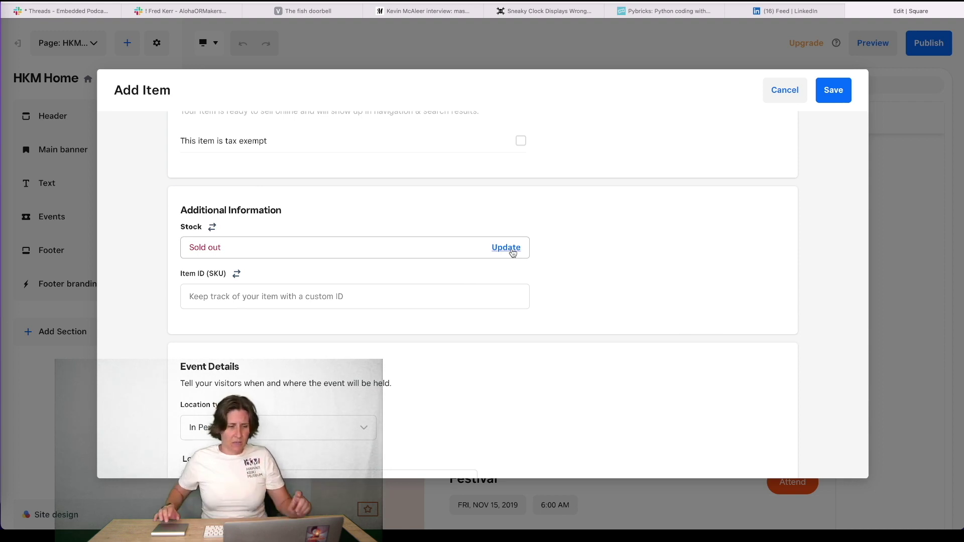
pyautogui.click(430, 300)
# - Set the event location's country to United States and enter the museum's street address
pyautogui.scroll(-5, 430, 301)
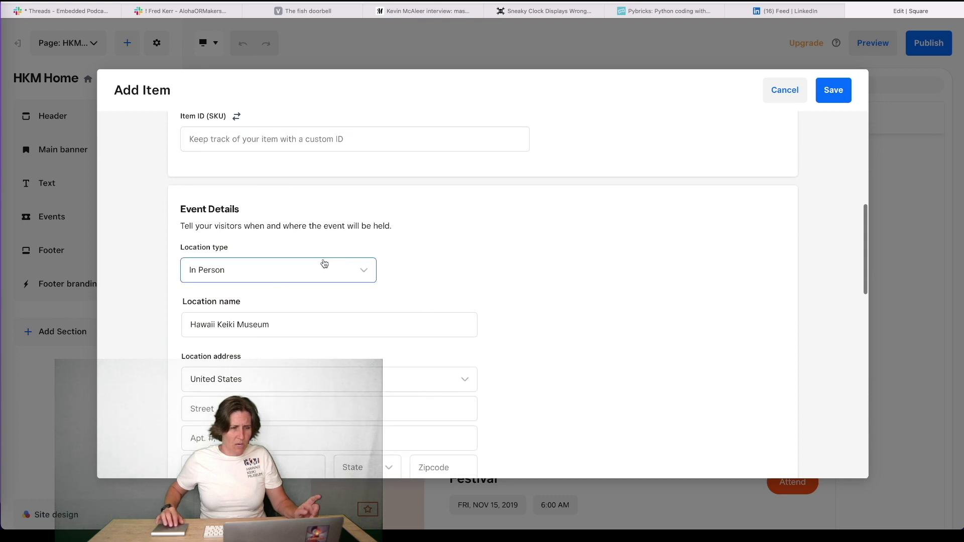
pyautogui.scroll(-3, 348, 278)
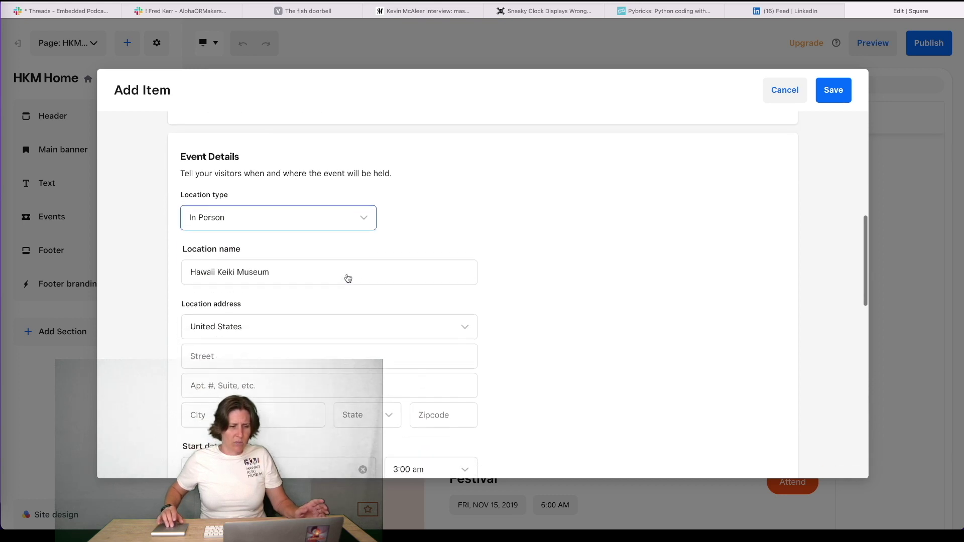
pyautogui.click(308, 299)
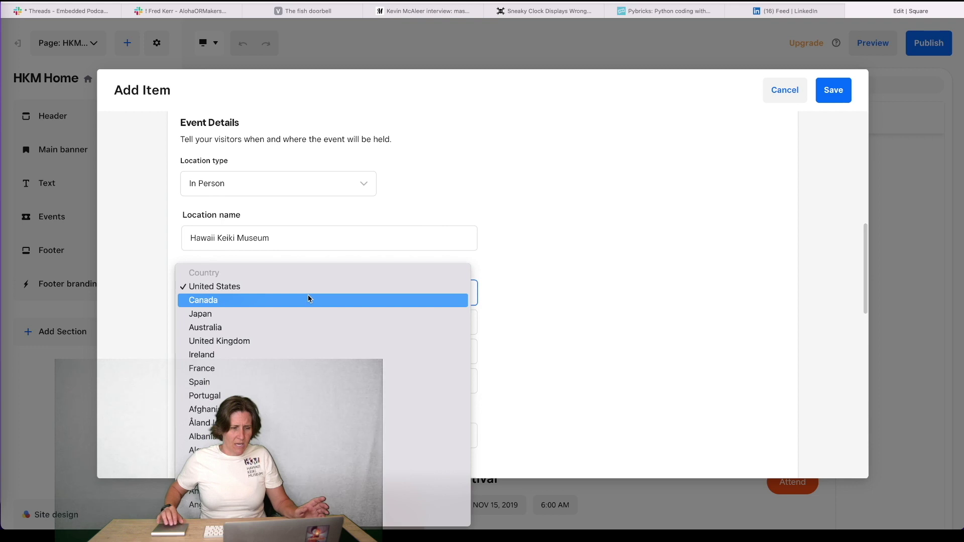
pyautogui.click(309, 286)
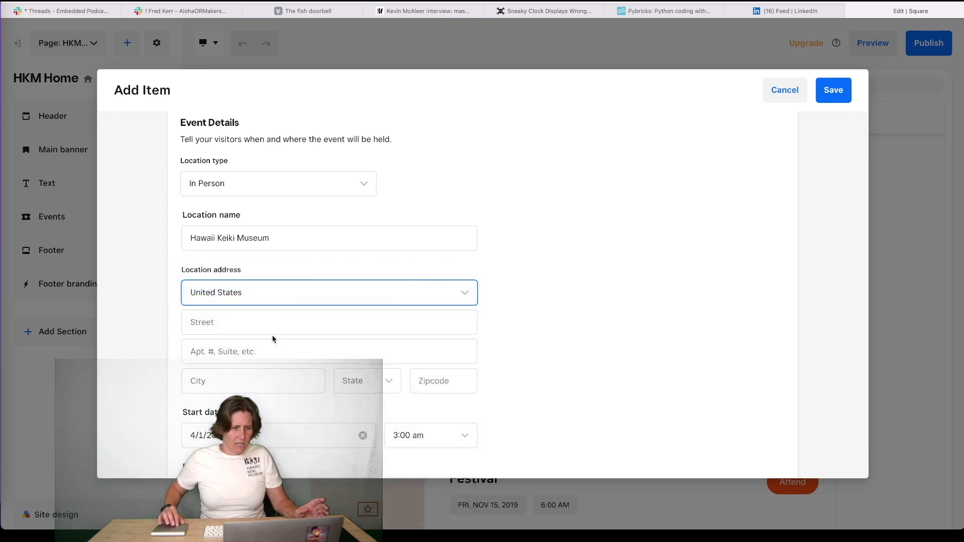
pyautogui.click(272, 324)
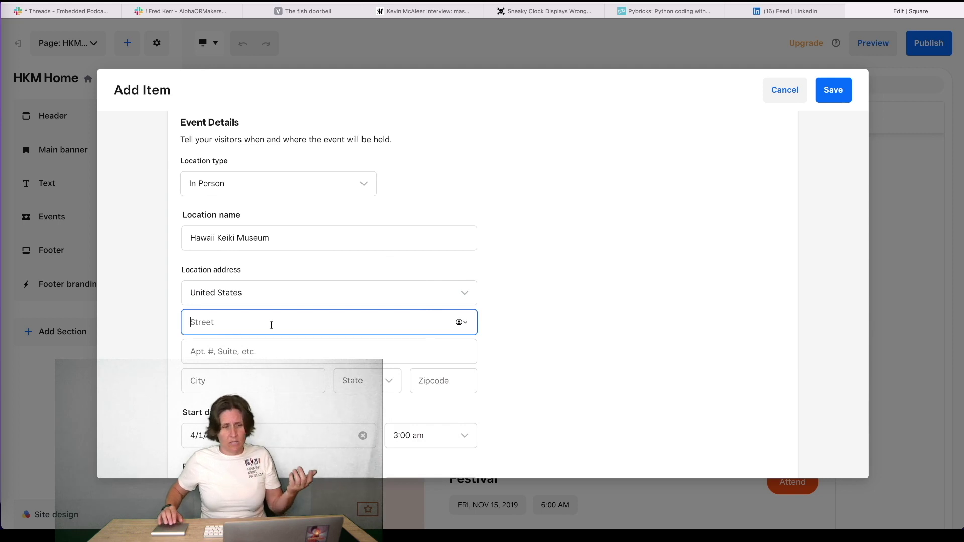
pyautogui.click(2, 278)
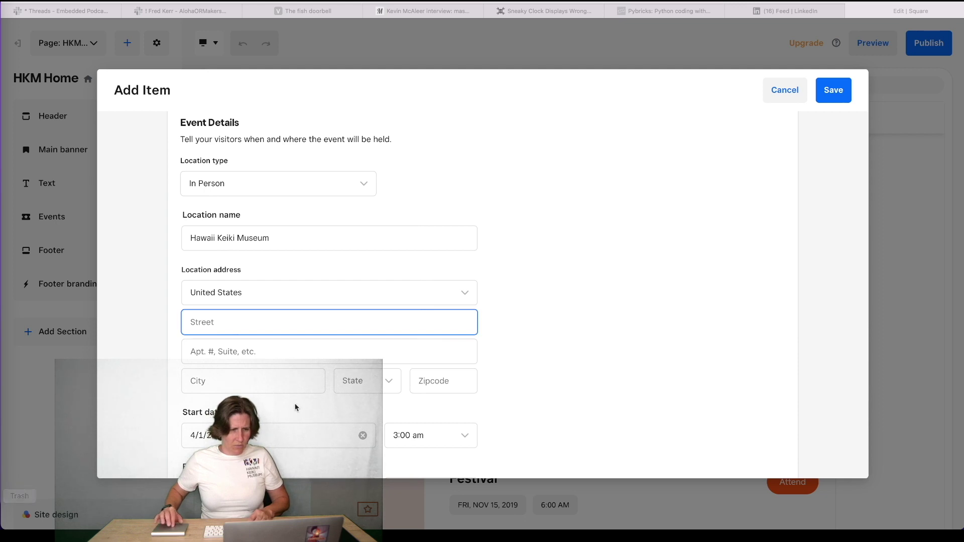
pyautogui.click(299, 322)
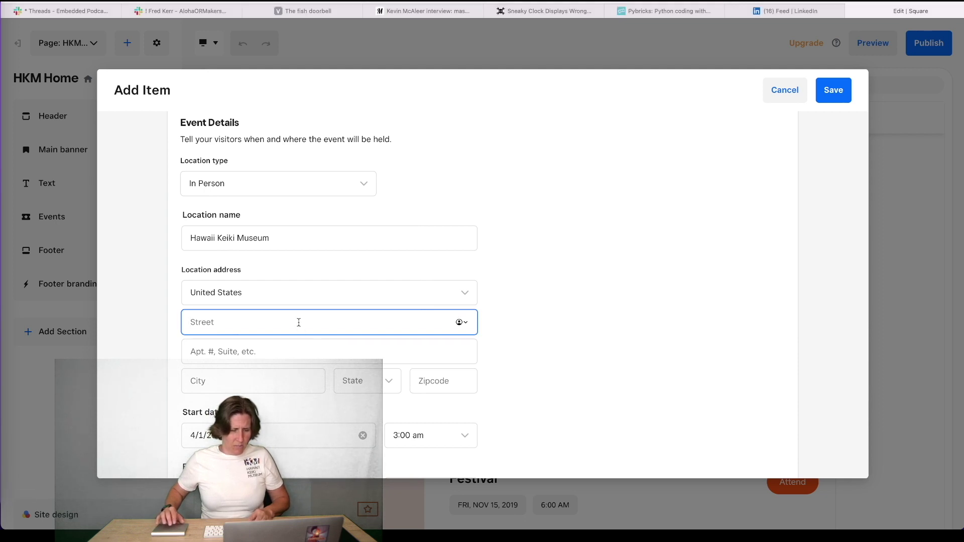
pyautogui.write('74-5533 Luhia St Bldg D (Bld 14)')
pyautogui.press('BackSpace')
pyautogui.press('BackSpace')
pyautogui.press('BackSpace')
pyautogui.press('BackSpace')
pyautogui.press('BackSpace')
pyautogui.press('BackSpace')
pyautogui.press('BackSpace')
pyautogui.press('BackSpace')
pyautogui.press('BackSpace')
# - Complete the event's location address with the museum's city, state and ZIP code
pyautogui.press('Tab')
pyautogui.press('Tab')
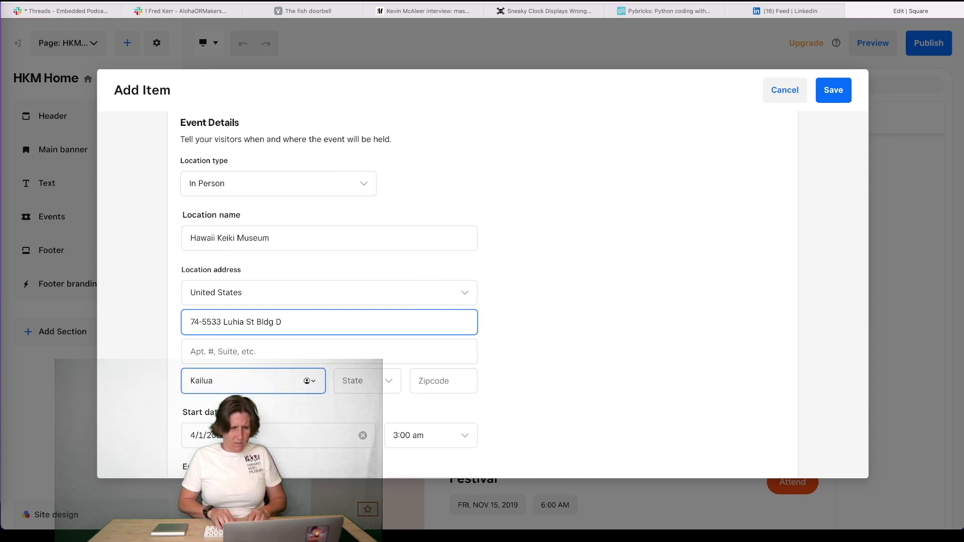
pyautogui.press('Tab')
pyautogui.press('h')
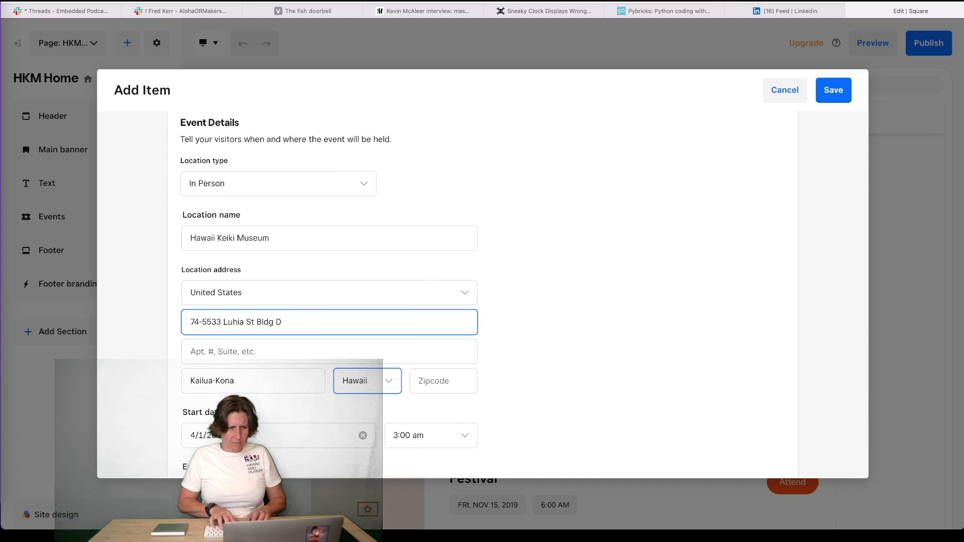
pyautogui.press('Tab')
pyautogui.write('96740')
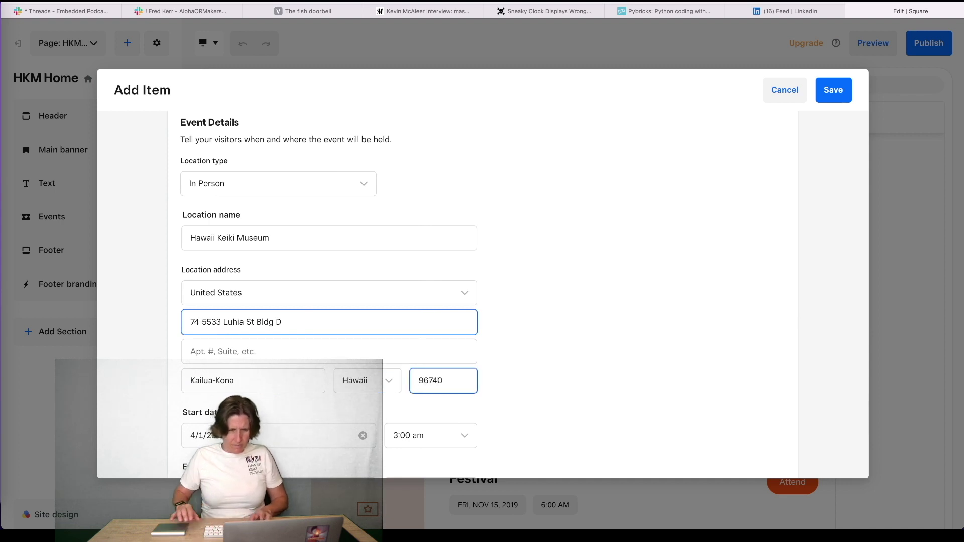
pyautogui.press('Tab')
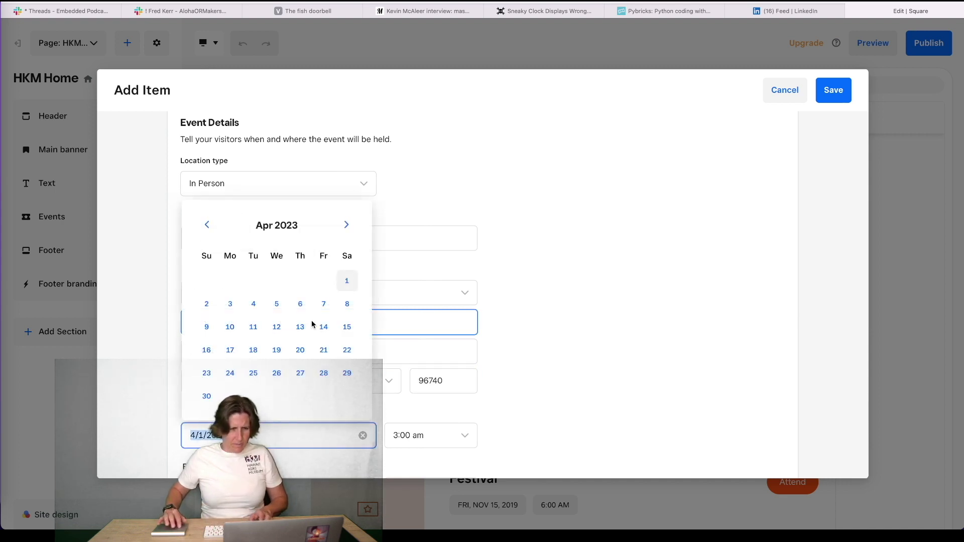
pyautogui.click(701, 321)
# - Assign the event item to the Online Workshop category
pyautogui.scroll(-5, 701, 321)
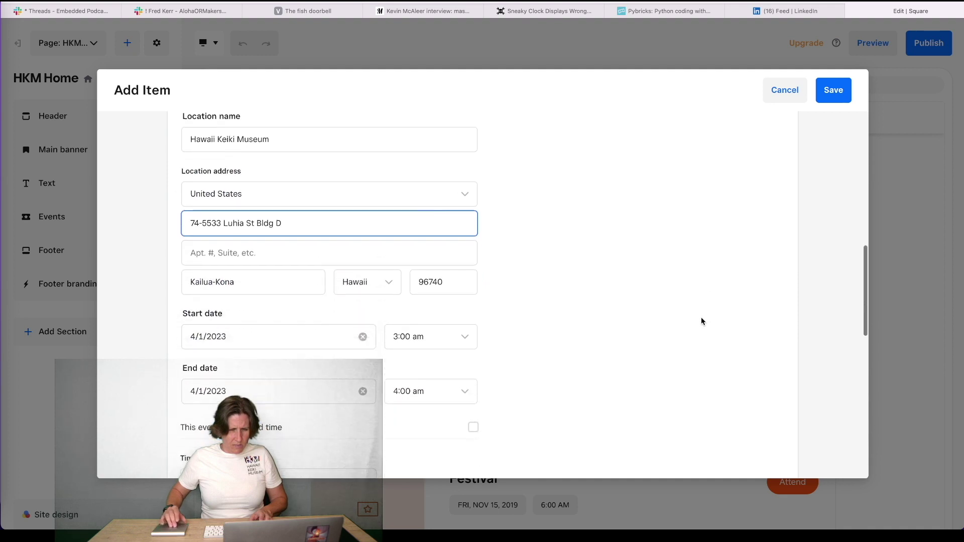
pyautogui.scroll(-3, 701, 321)
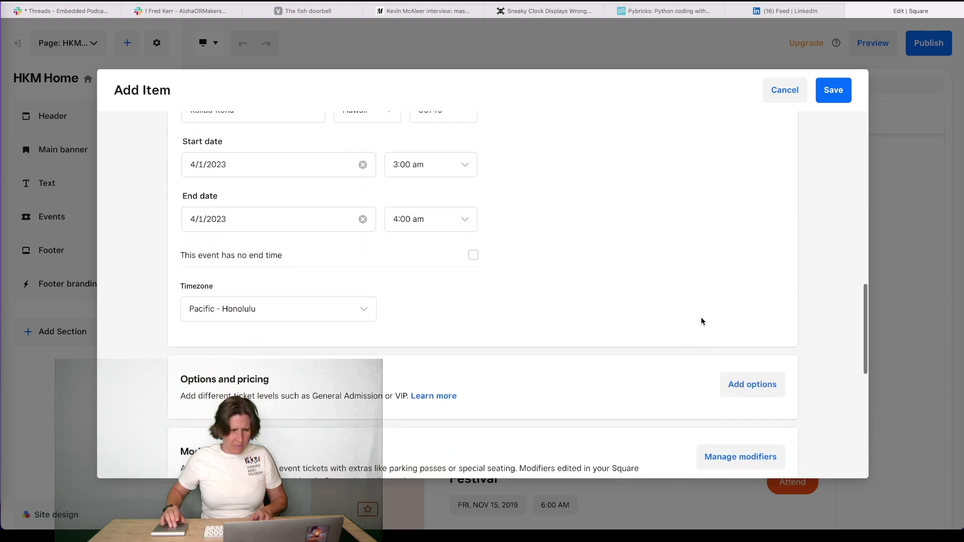
pyautogui.scroll(-8, 702, 321)
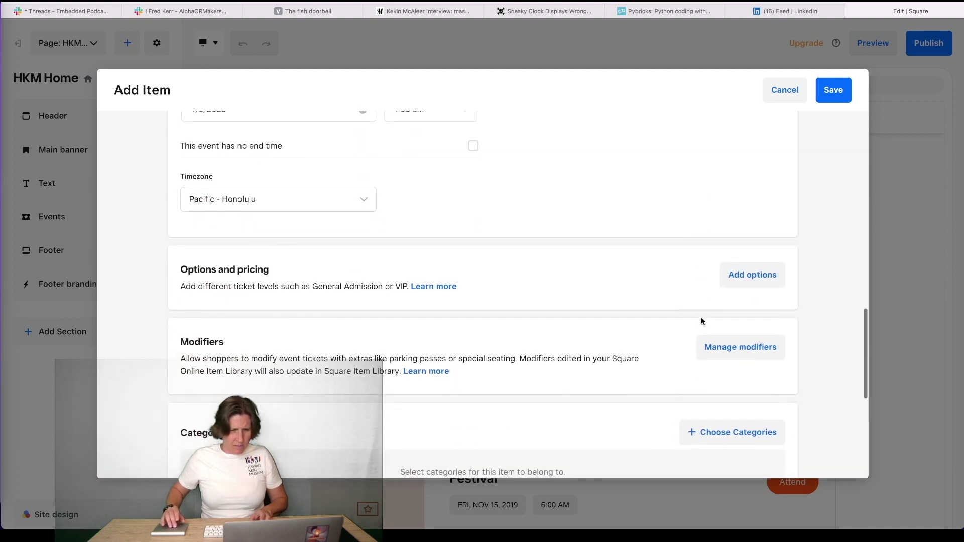
pyautogui.scroll(-1, 701, 321)
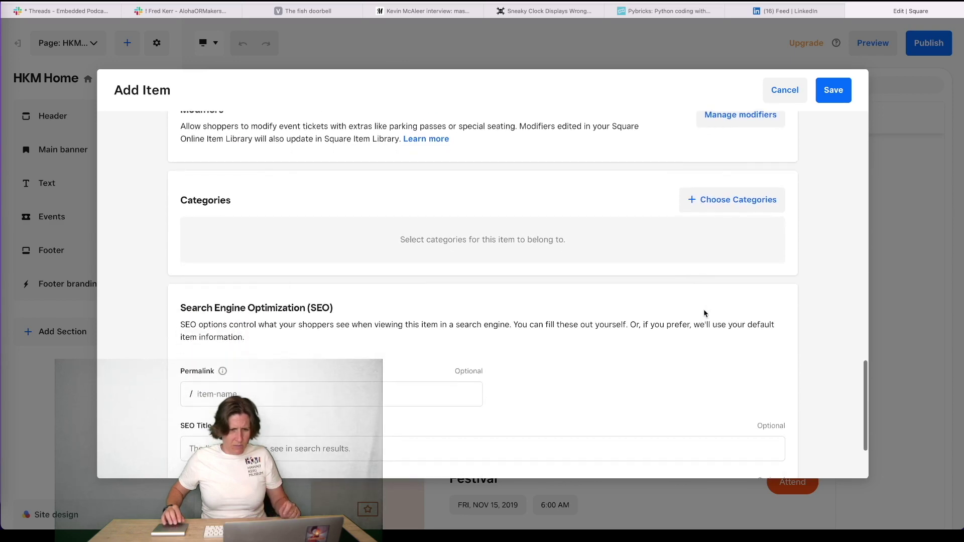
pyautogui.click(725, 201)
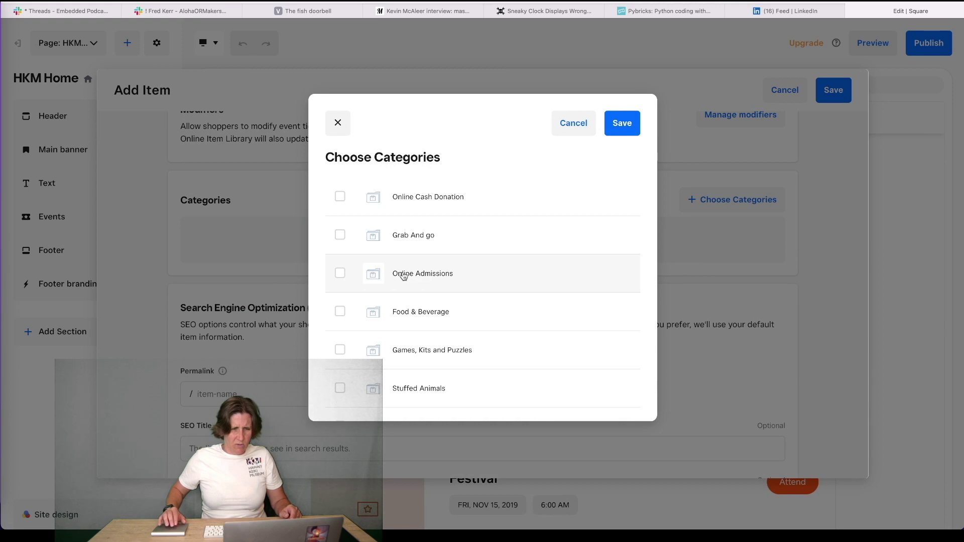
pyautogui.scroll(-5, 403, 276)
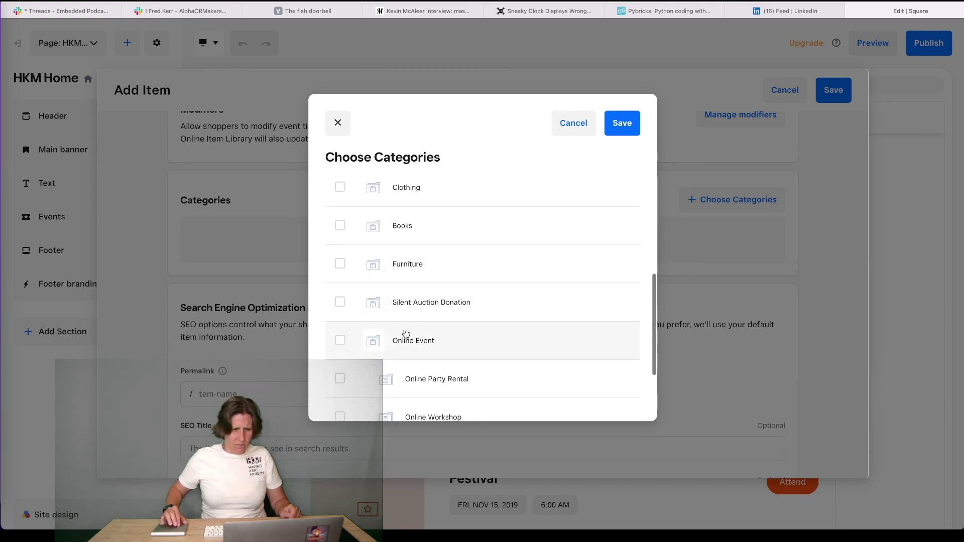
pyautogui.scroll(-1, 415, 362)
pyautogui.scroll(-2, 417, 362)
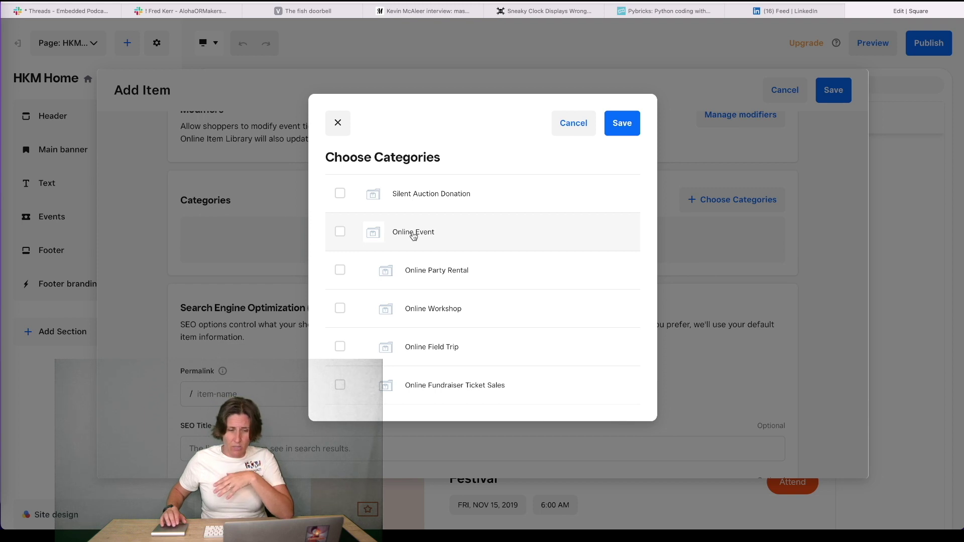
pyautogui.scroll(-1, 413, 235)
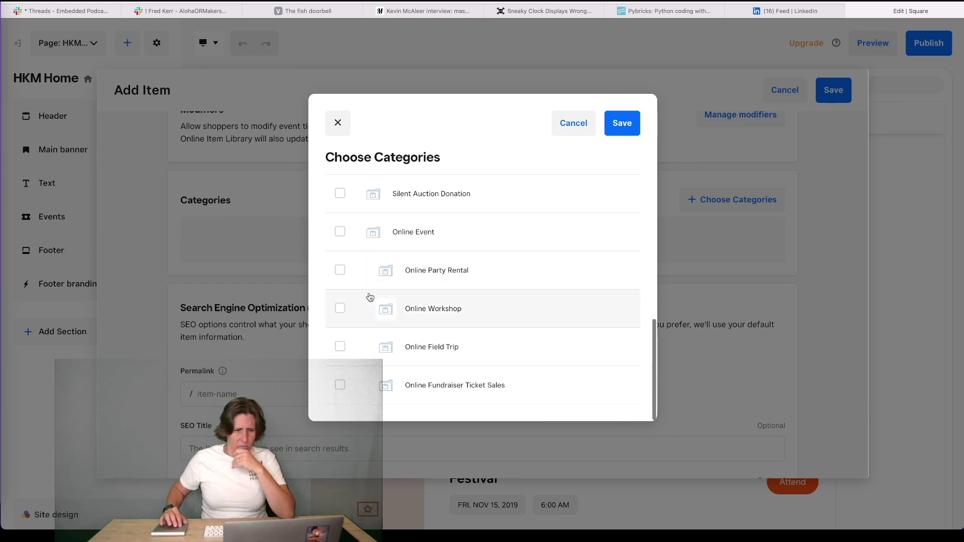
pyautogui.click(340, 308)
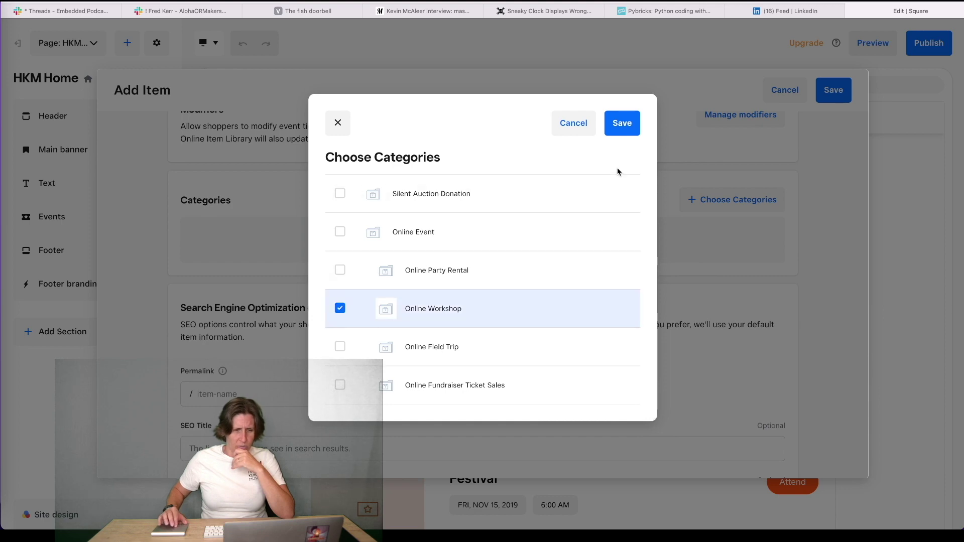
pyautogui.click(616, 125)
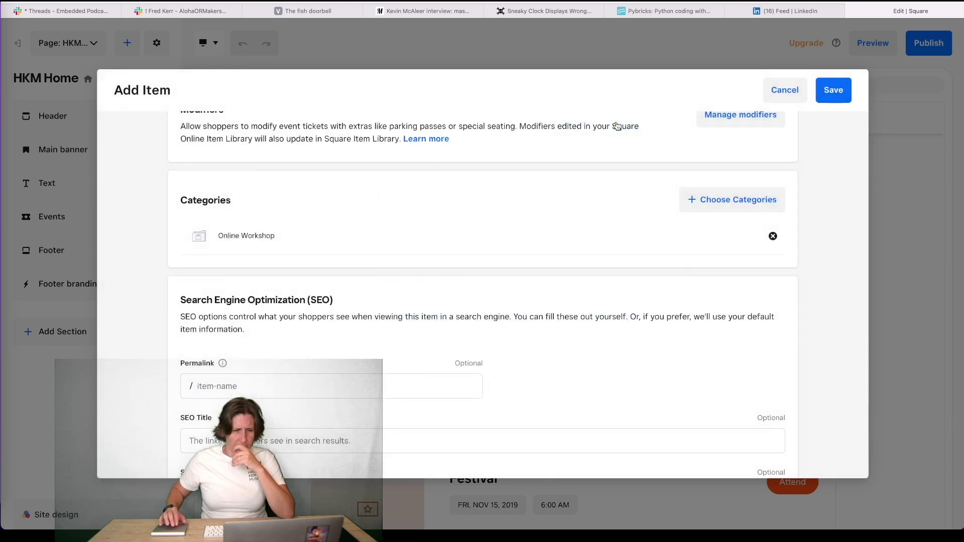
# - Save the new event item and review the details on its item page
pyautogui.scroll(-5, 564, 308)
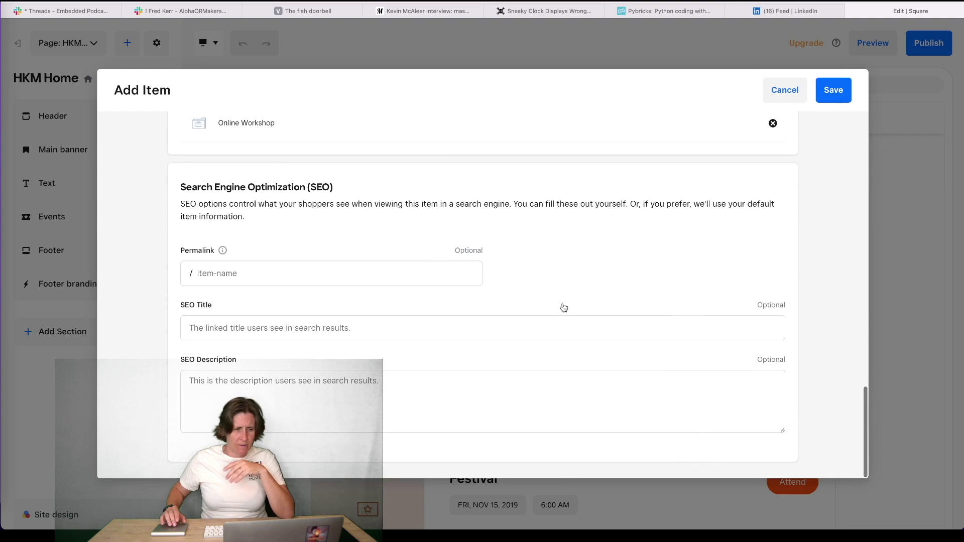
pyautogui.scroll(10, 564, 308)
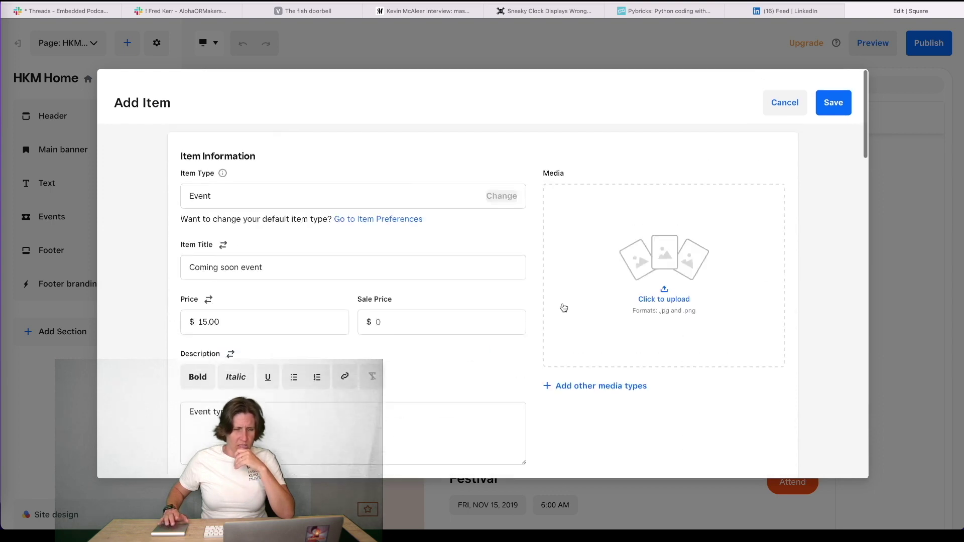
pyautogui.click(825, 94)
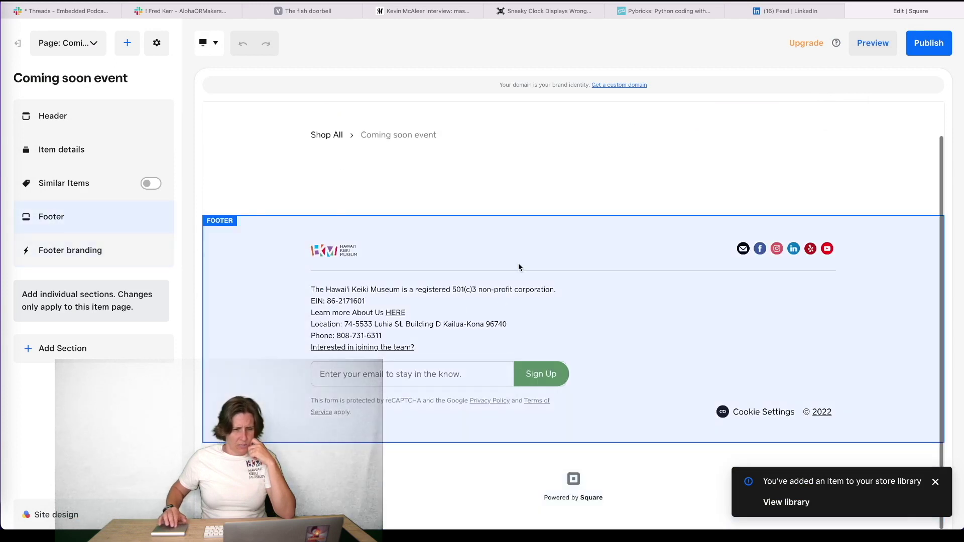
pyautogui.scroll(10, 518, 263)
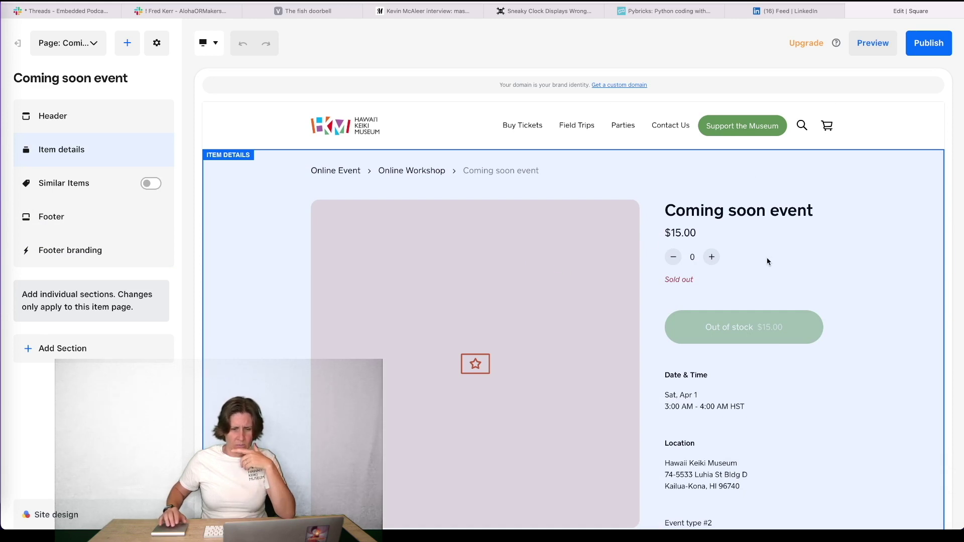
pyautogui.scroll(-3, 766, 261)
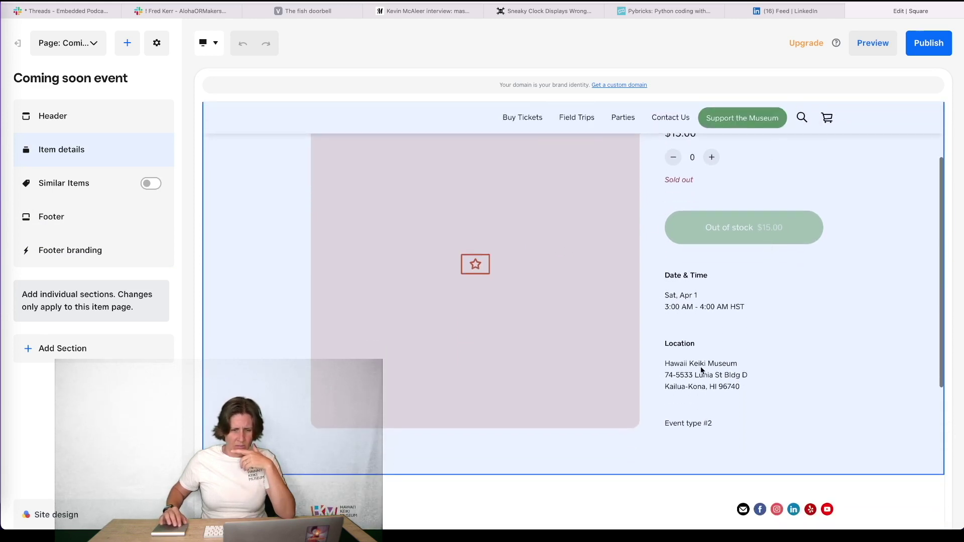
# - Turn off stock tracking for the Coming soon event item, update its stock, and save the item
pyautogui.click(702, 404)
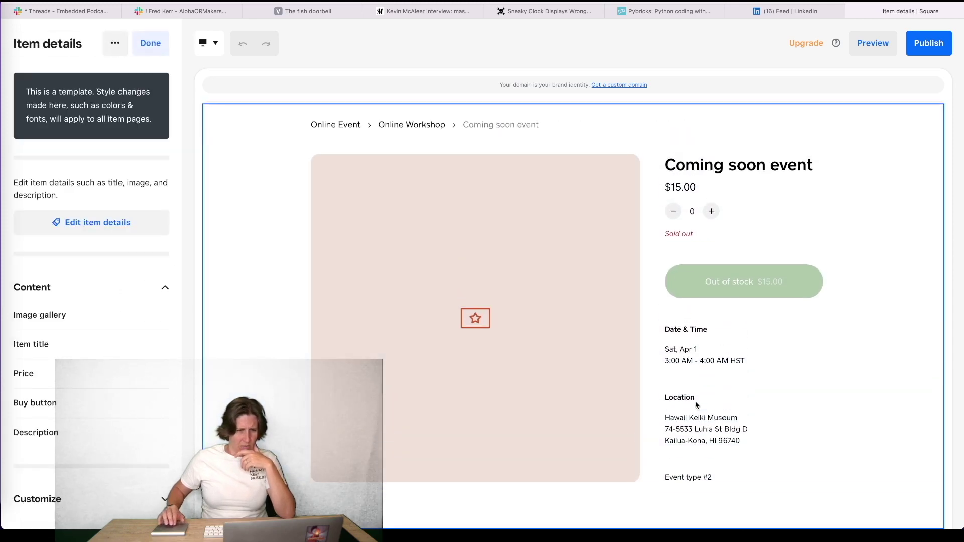
pyautogui.click(133, 223)
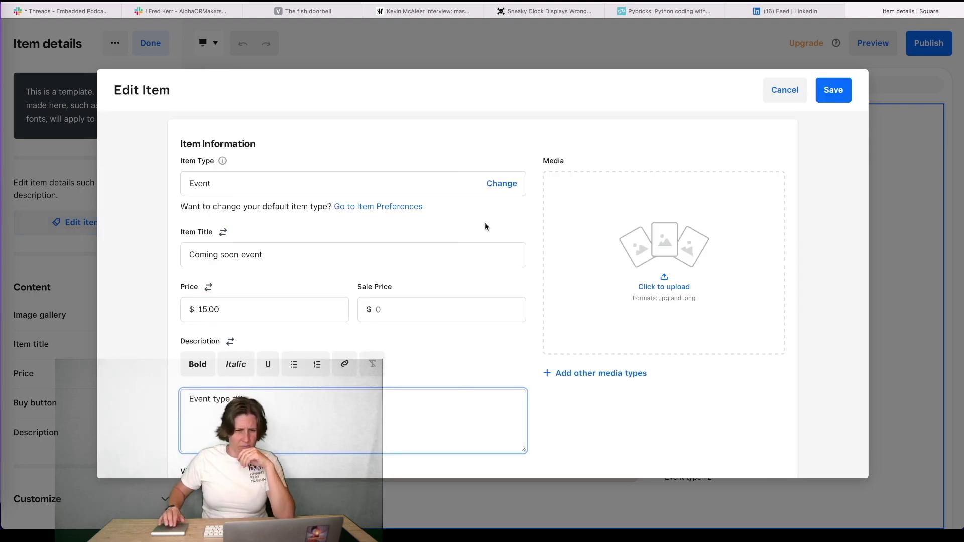
pyautogui.scroll(-7, 484, 225)
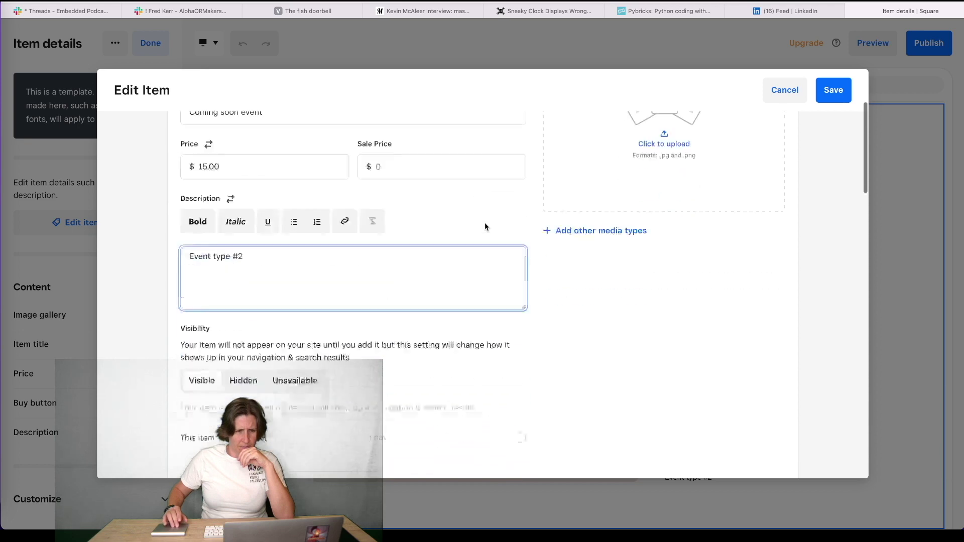
pyautogui.scroll(-1, 484, 224)
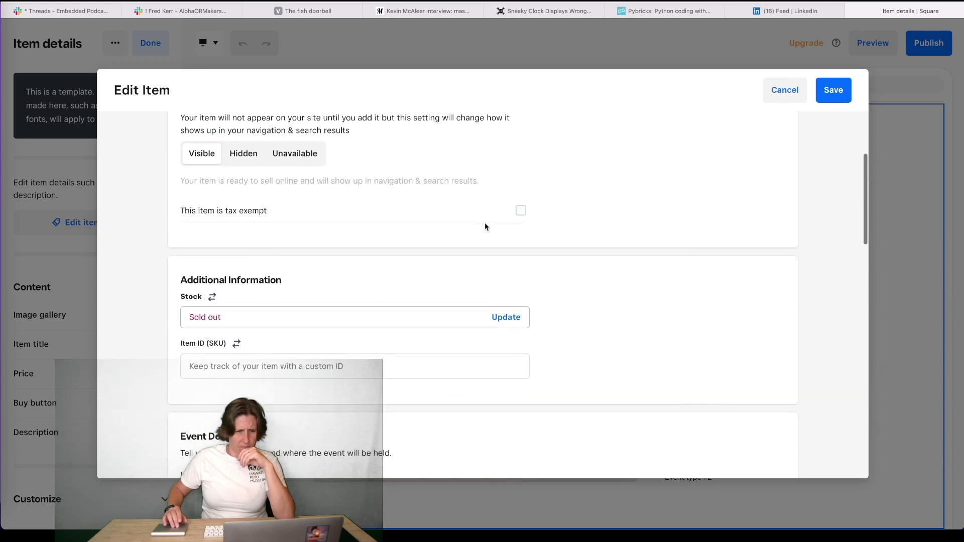
pyautogui.click(506, 317)
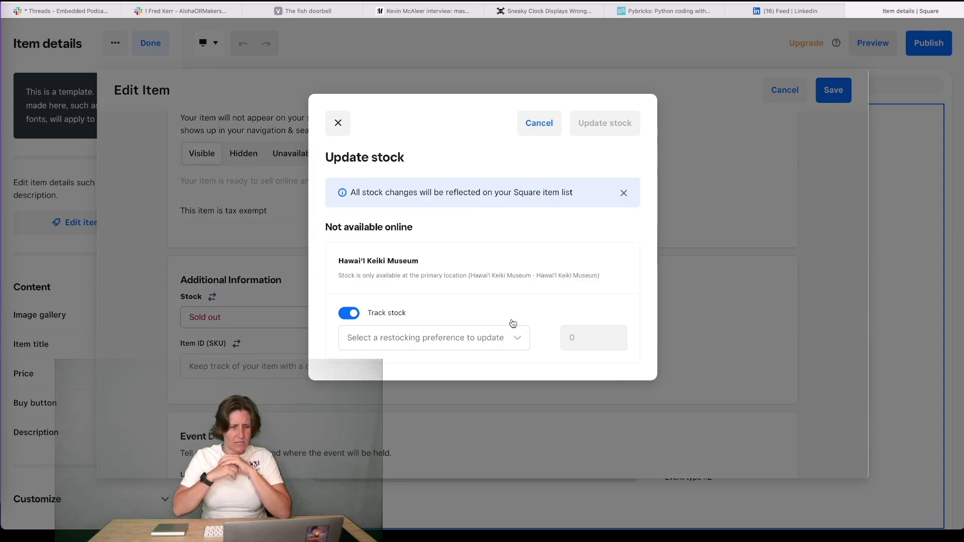
pyautogui.click(349, 315)
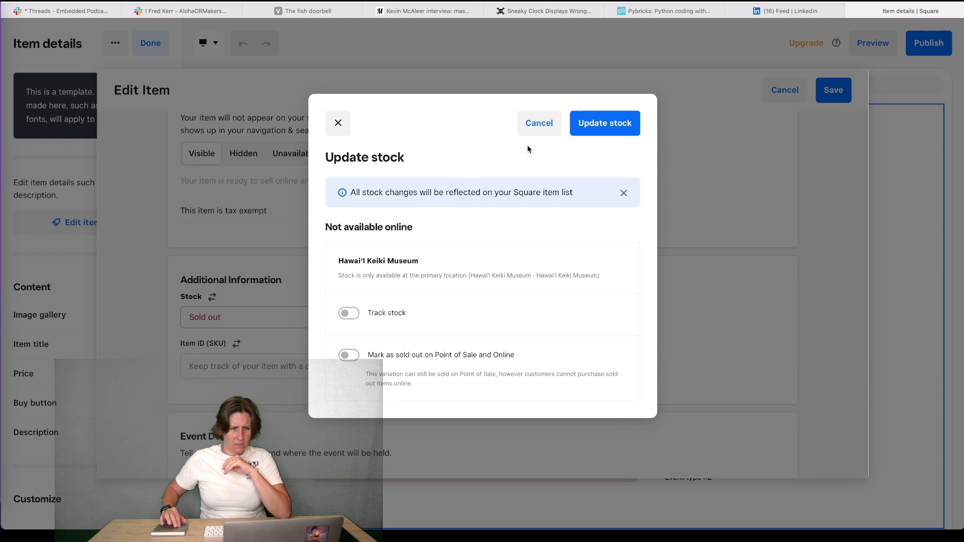
pyautogui.click(604, 131)
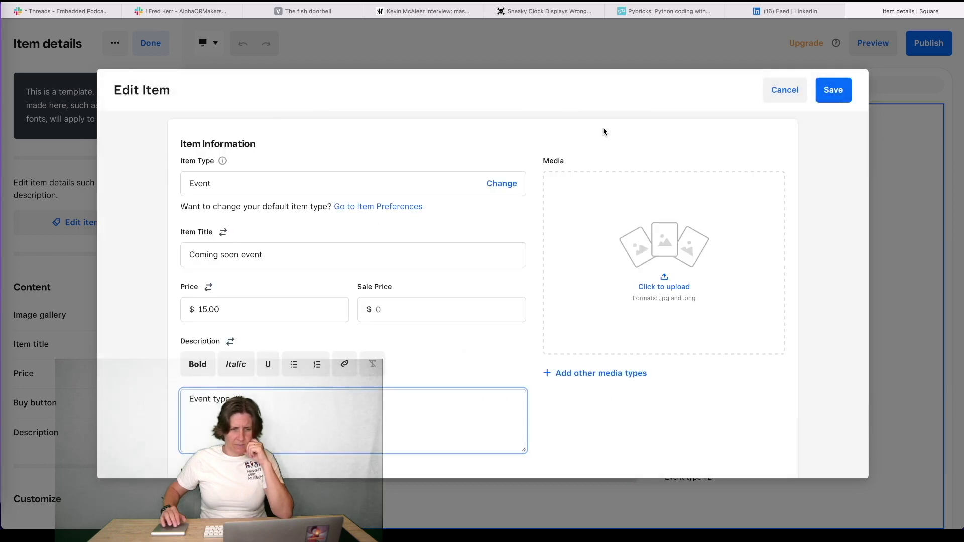
pyautogui.click(845, 94)
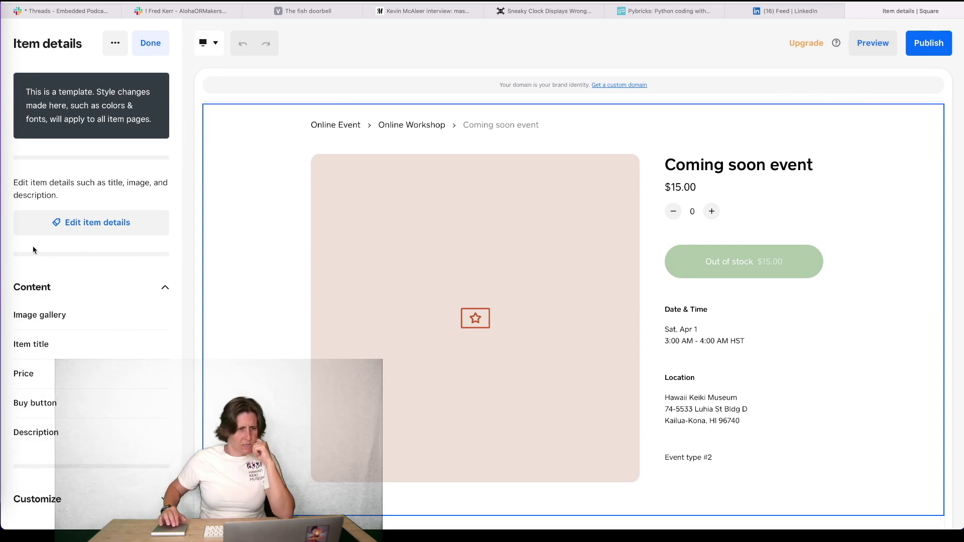
# - Finish editing the item details and reopen the Coming soon event page to check its purchase availability
pyautogui.click(150, 42)
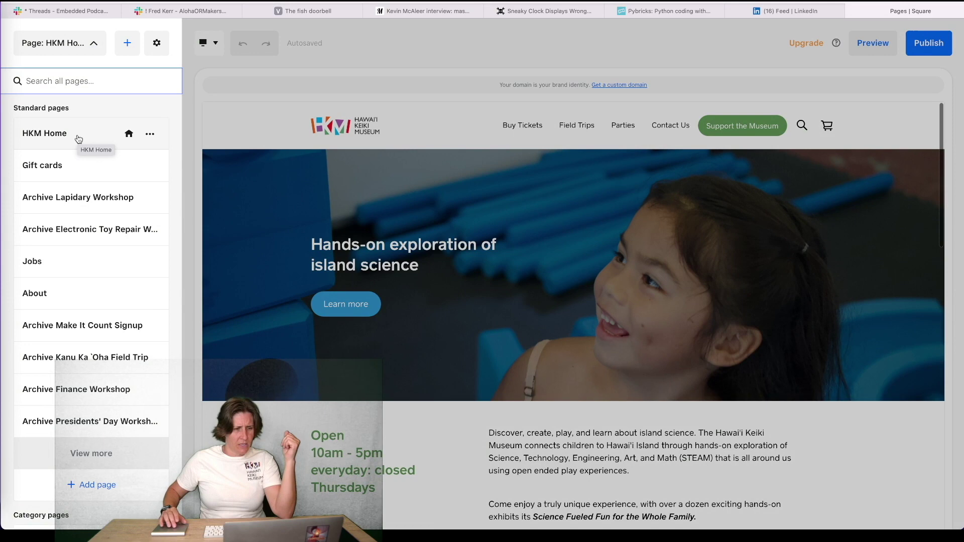
pyautogui.scroll(-10, 78, 139)
pyautogui.scroll(-10, 77, 139)
pyautogui.scroll(-1, 77, 139)
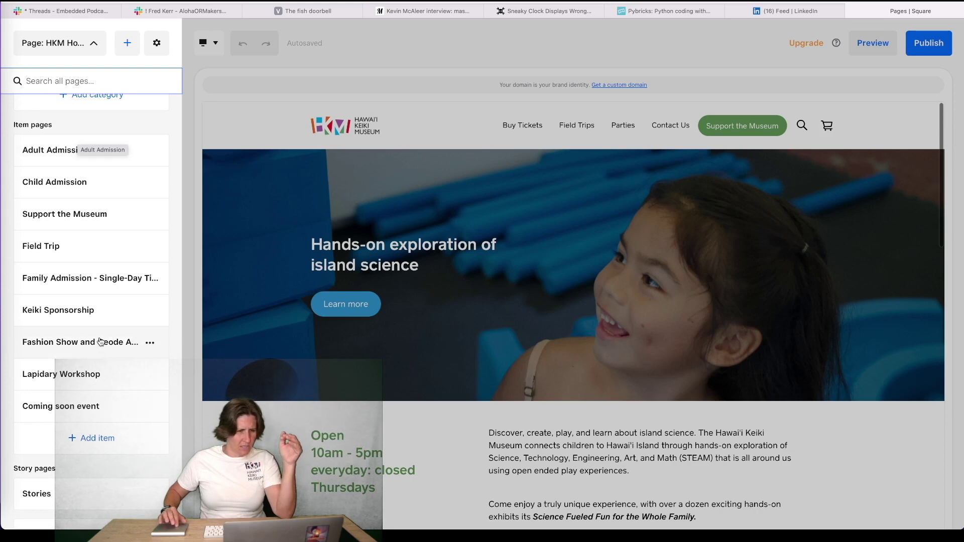
pyautogui.click(100, 408)
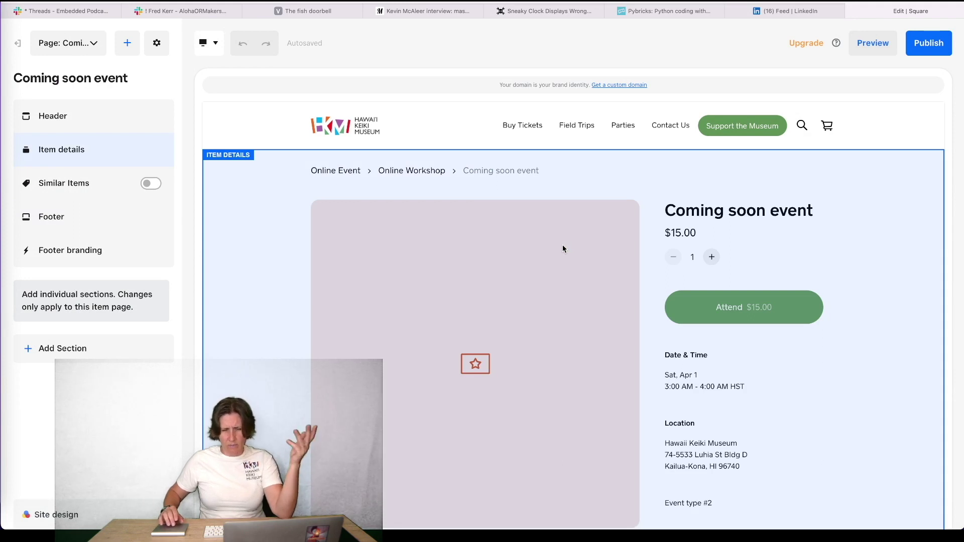
pyautogui.scroll(-1, 562, 247)
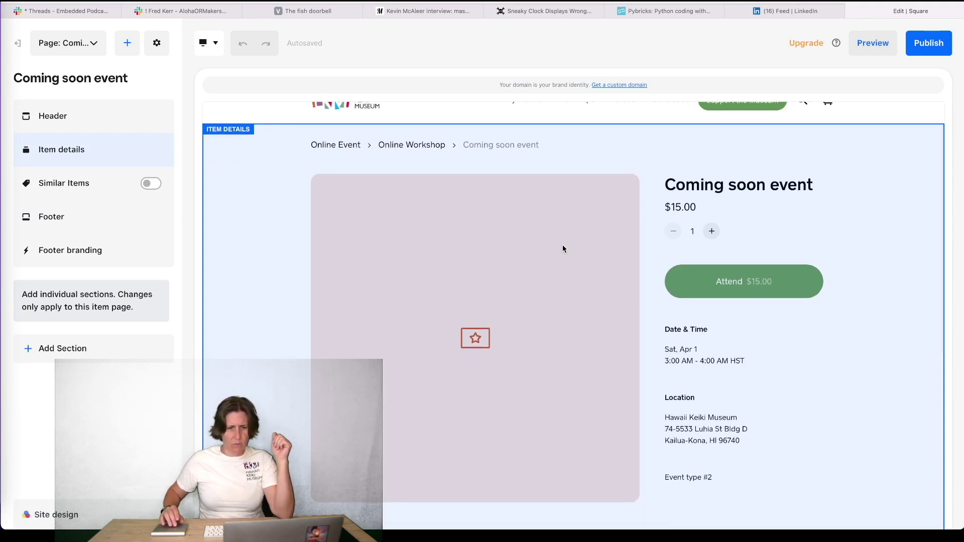
pyautogui.scroll(1, 563, 249)
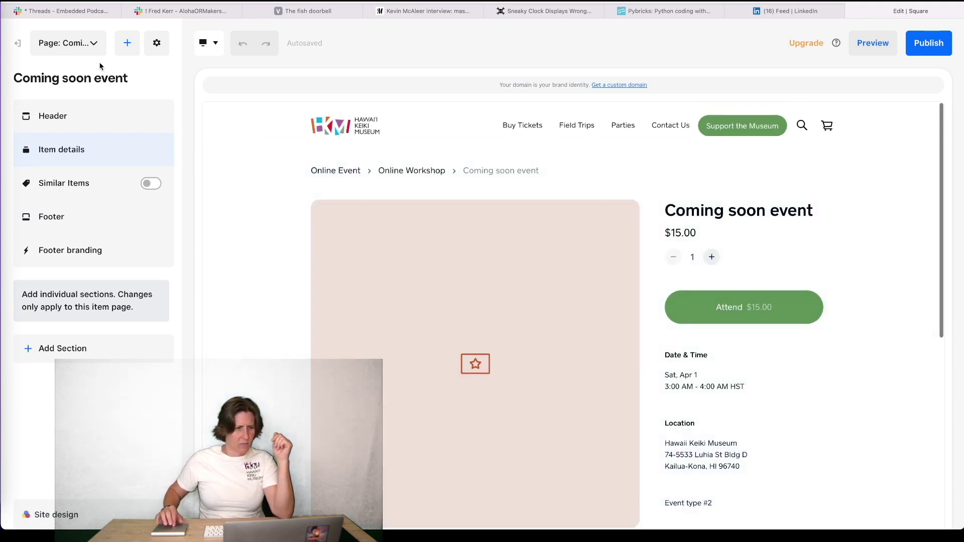
# - Feature the Coming soon event in the Events section of the HKM Home page and save the selection
pyautogui.click(94, 44)
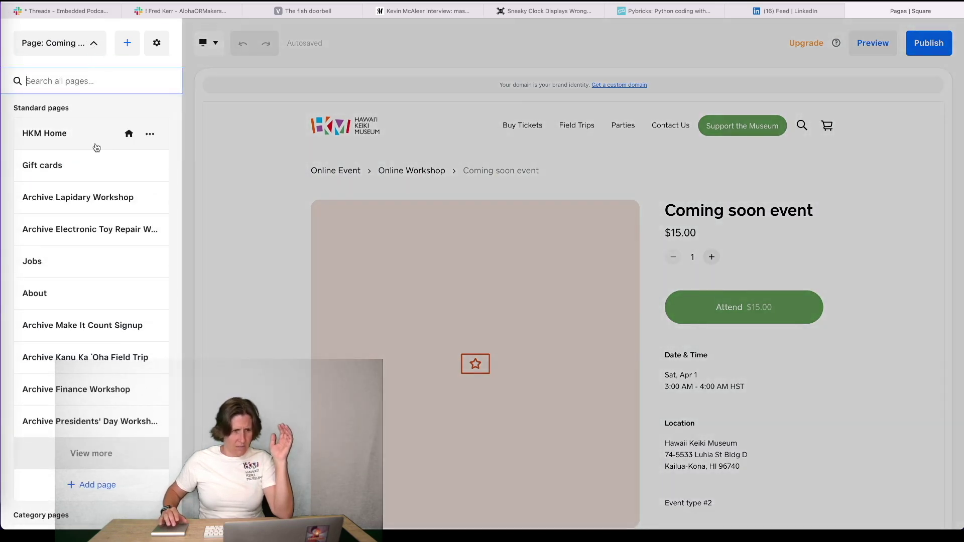
pyautogui.click(74, 134)
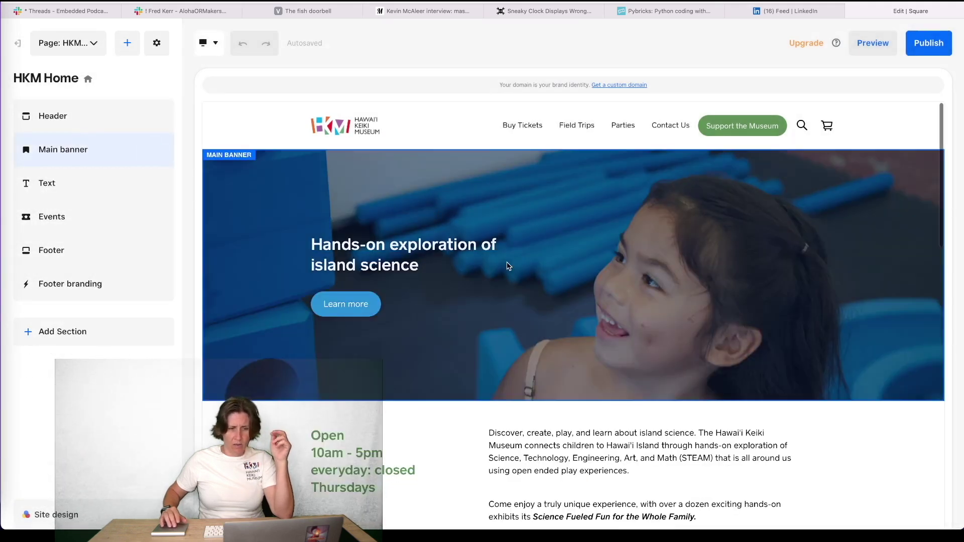
pyautogui.scroll(-5, 507, 266)
pyautogui.scroll(-3, 512, 281)
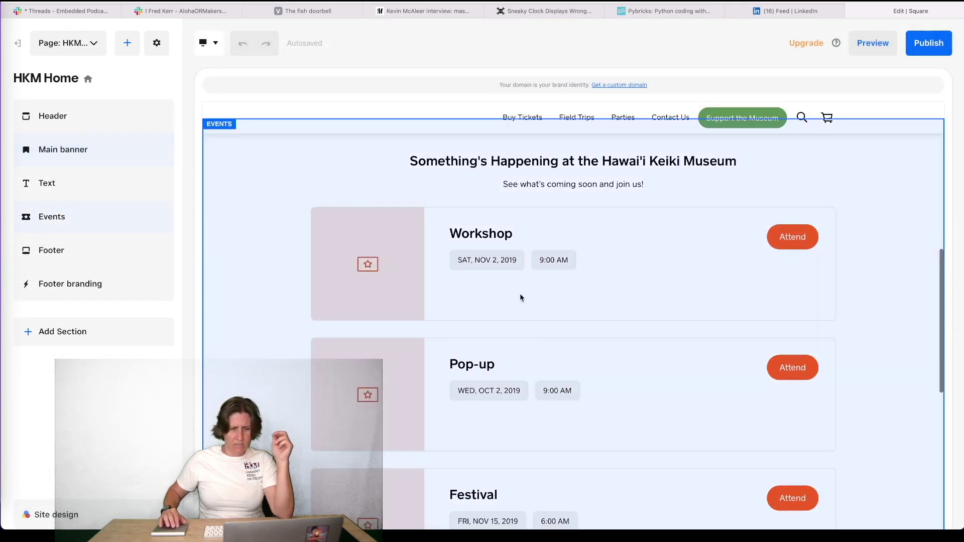
pyautogui.click(533, 365)
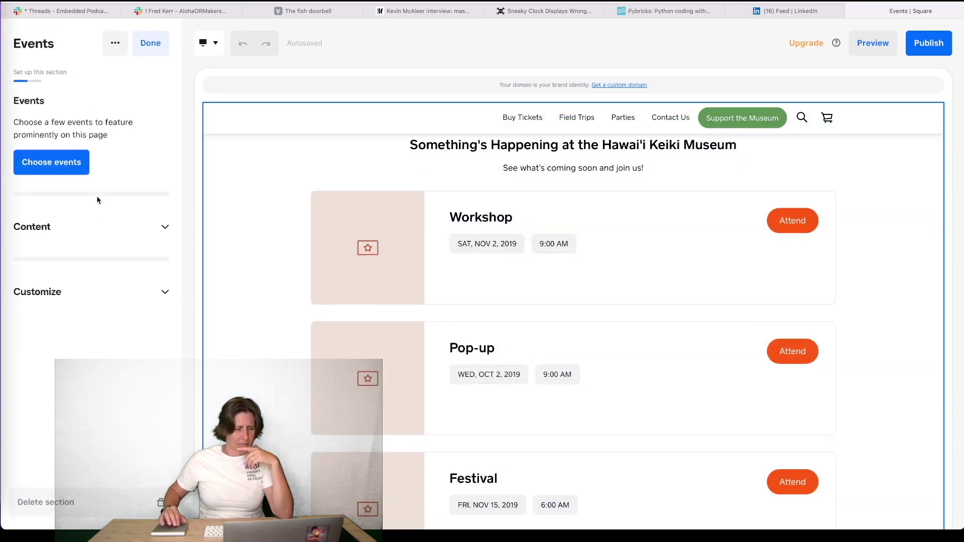
pyautogui.click(76, 166)
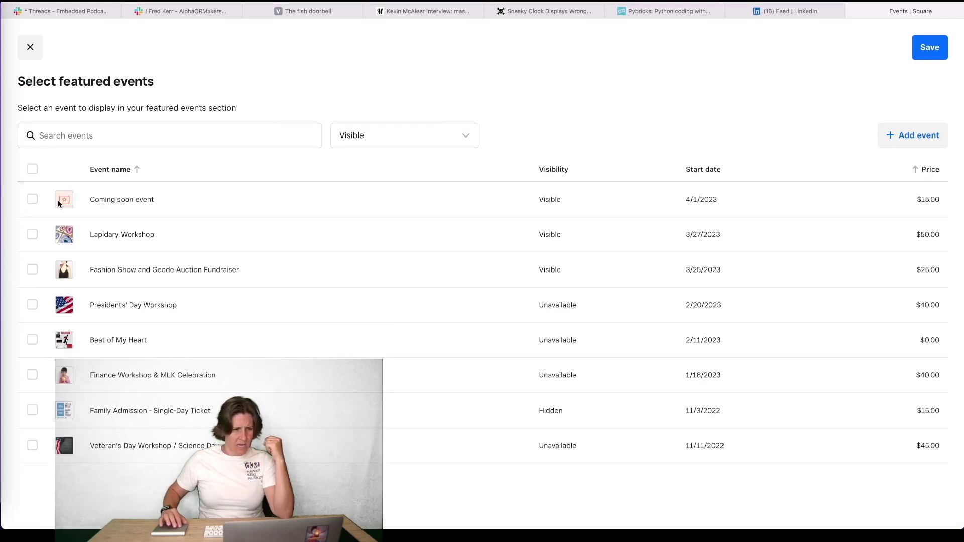
pyautogui.click(32, 200)
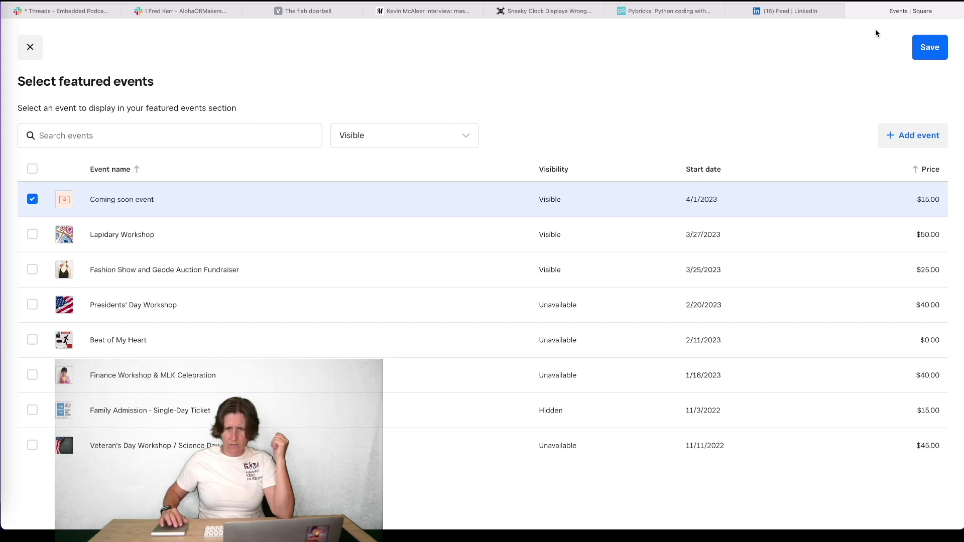
pyautogui.click(926, 49)
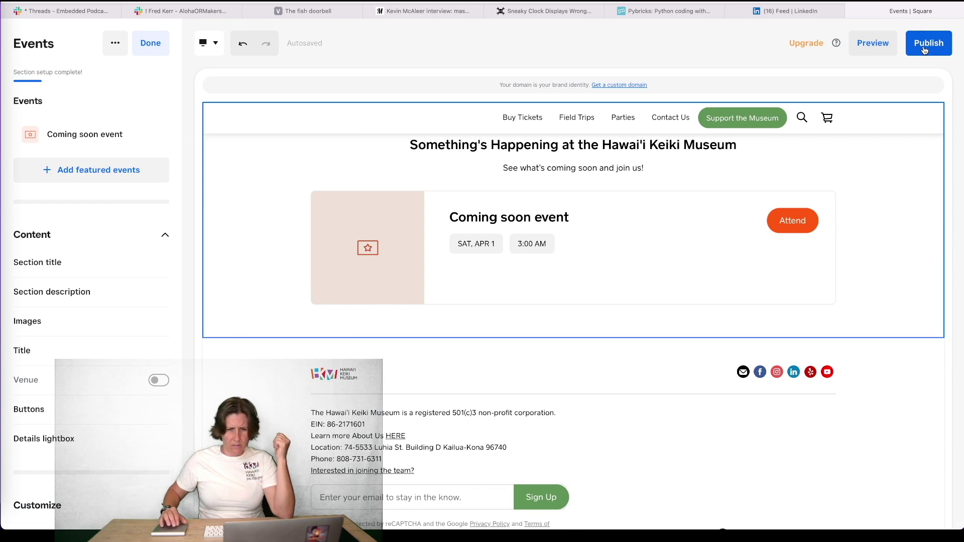
# - Preview the home page from its banner to the Events section, and close the preview
pyautogui.click(870, 45)
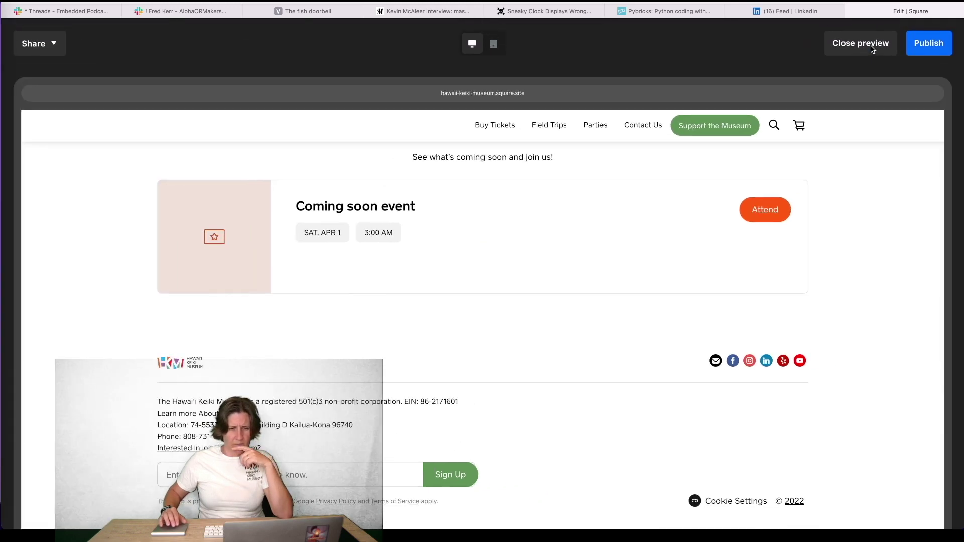
pyautogui.scroll(10, 858, 275)
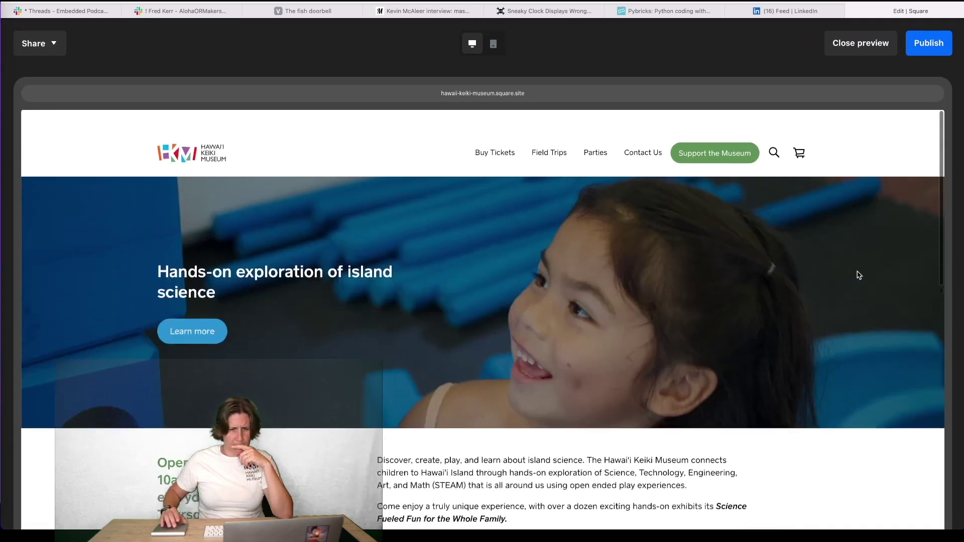
pyautogui.scroll(-7, 857, 275)
pyautogui.scroll(-3, 857, 275)
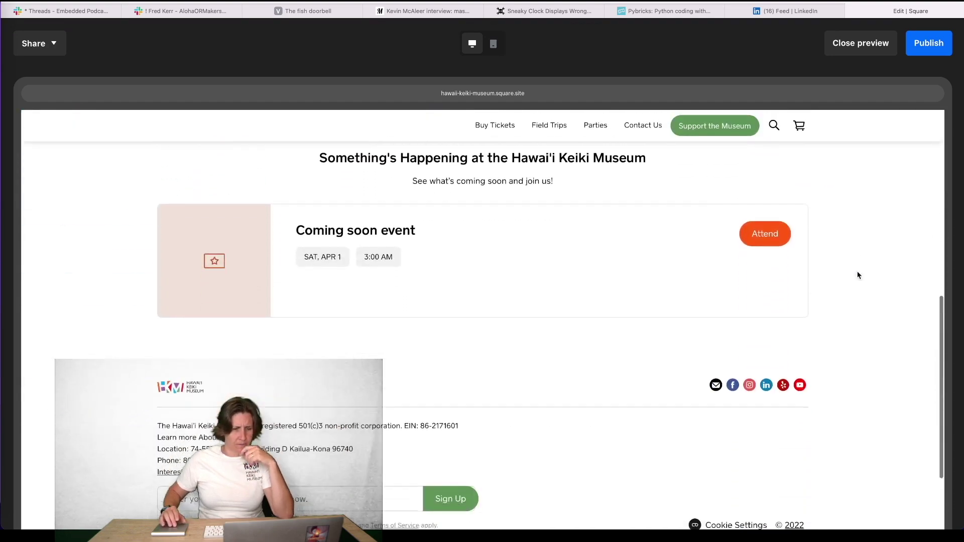
pyautogui.scroll(10, 858, 275)
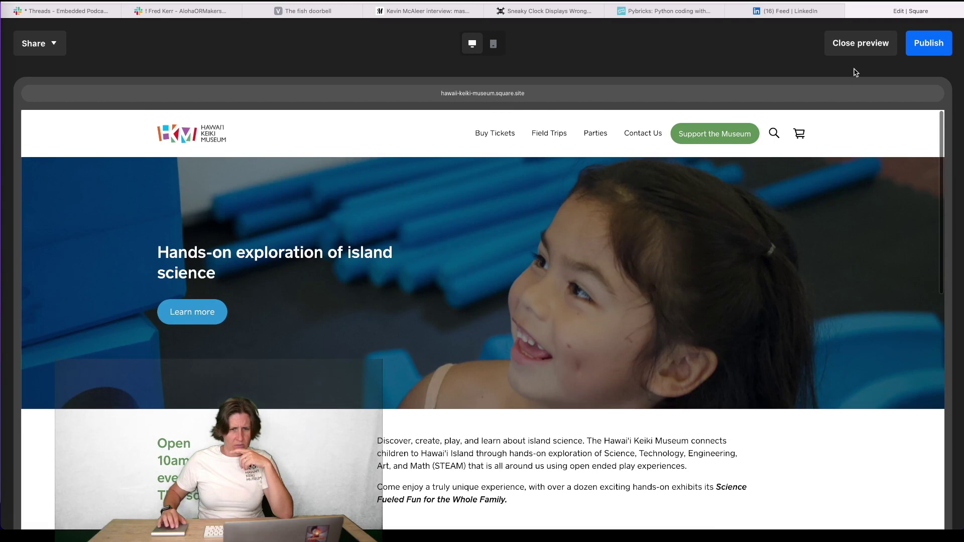
pyautogui.click(860, 51)
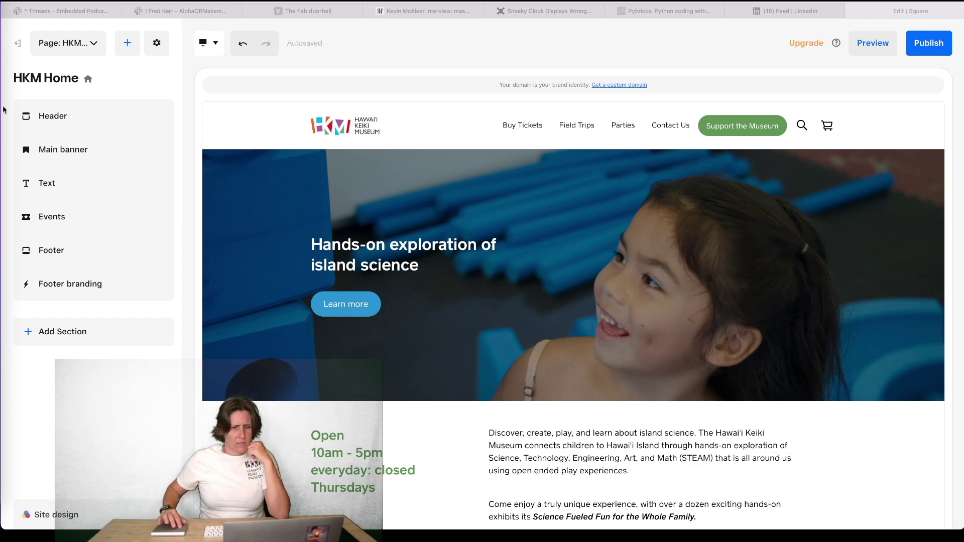
# - Start a new event item from the home page's featured events selection and open its full set of item options
pyautogui.click(93, 46)
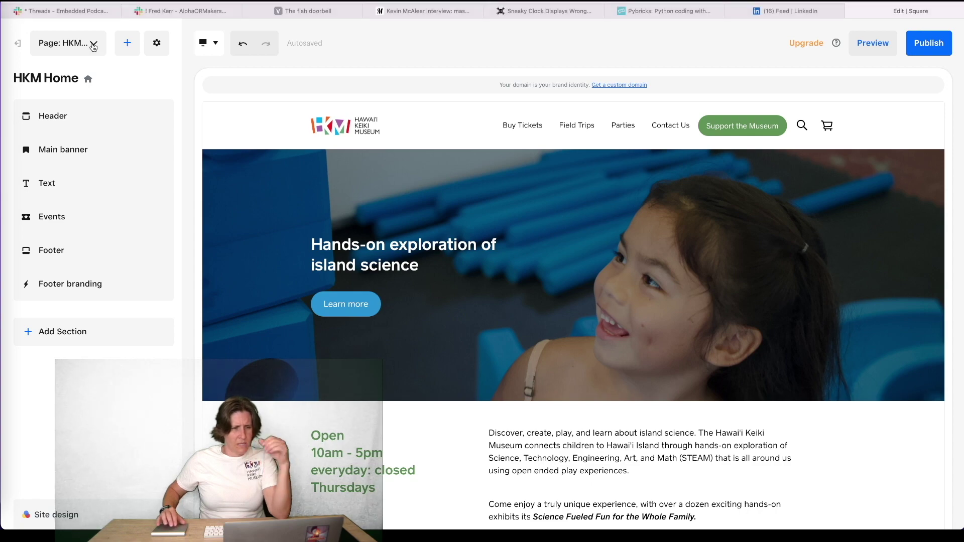
pyautogui.click(86, 251)
pyautogui.click(82, 216)
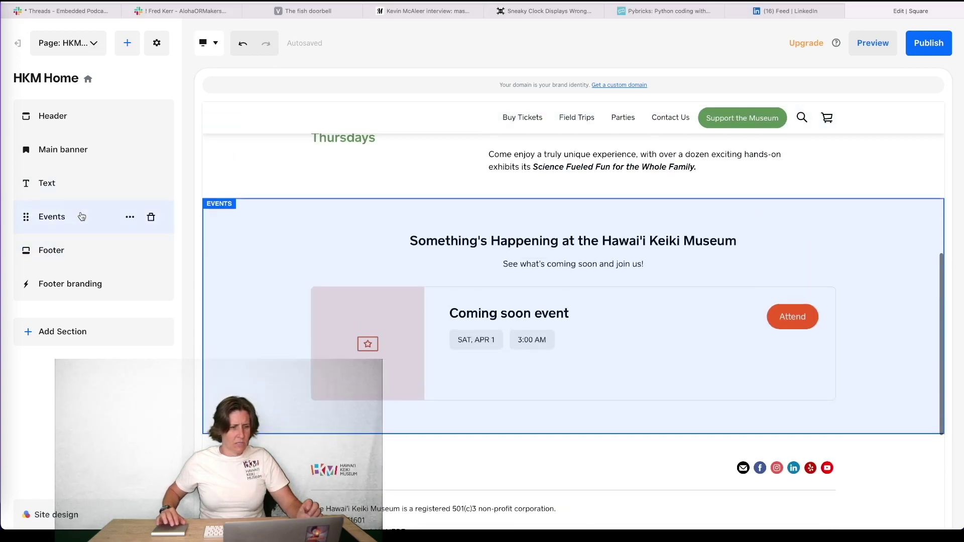
pyautogui.click(81, 216)
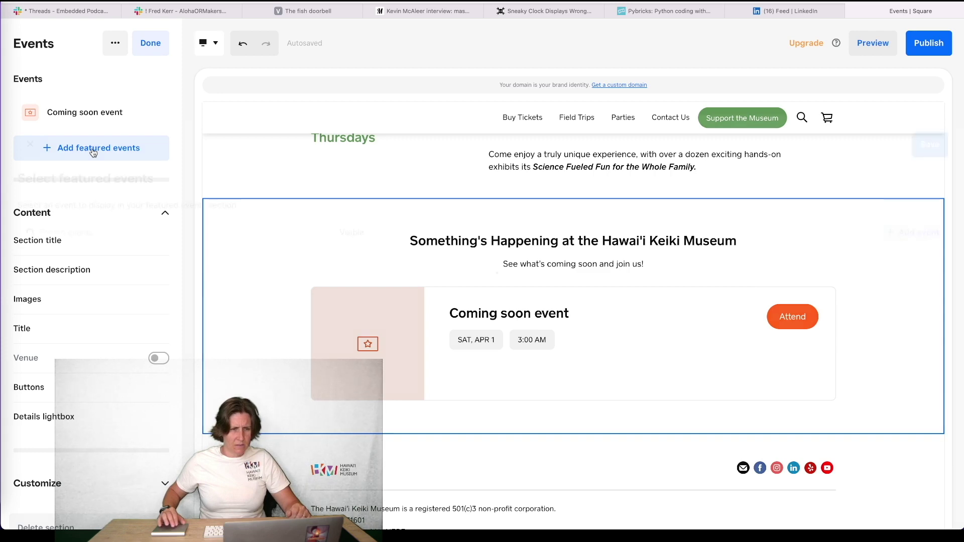
pyautogui.click(93, 152)
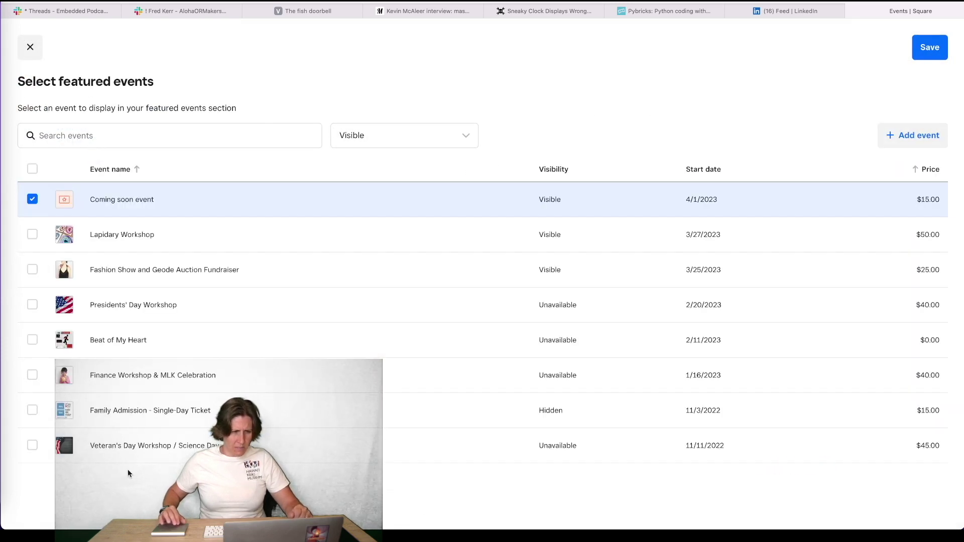
pyautogui.click(921, 145)
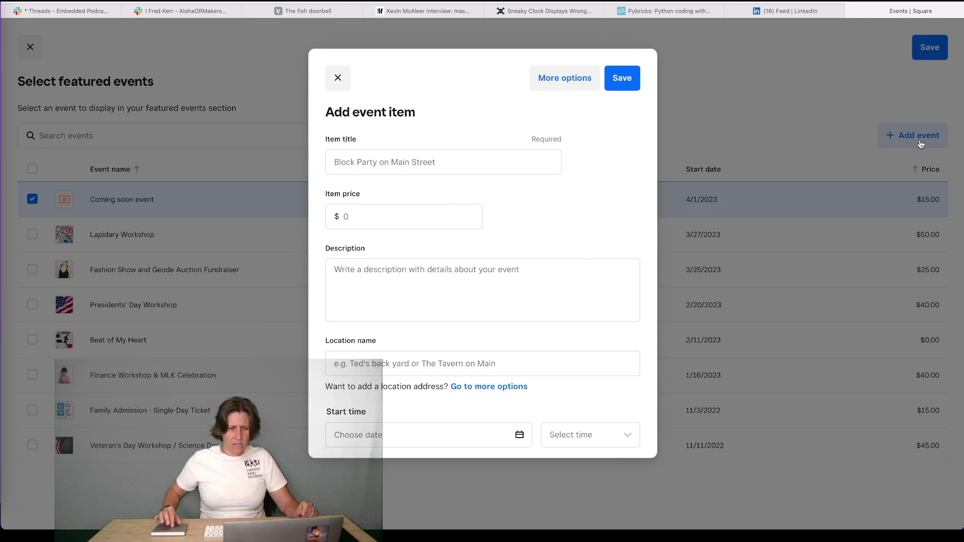
pyautogui.click(485, 163)
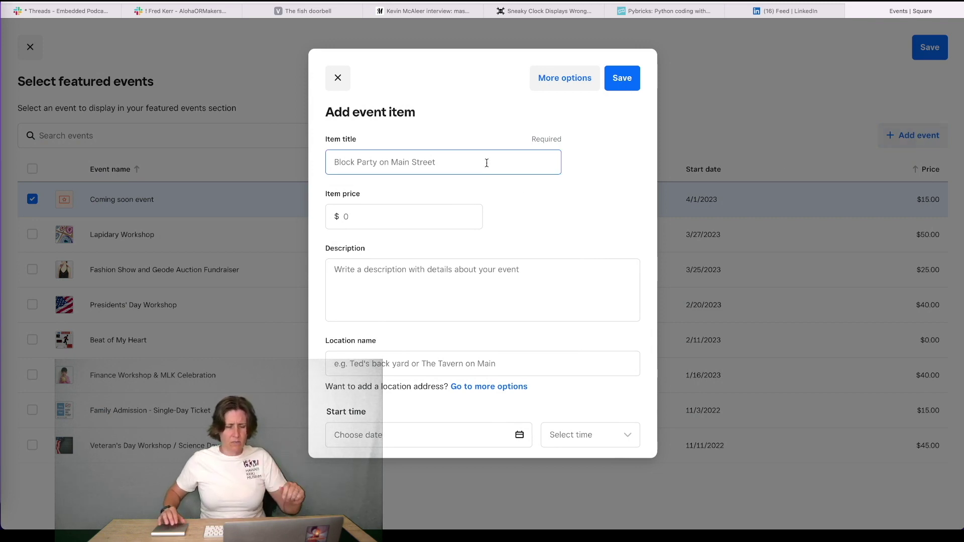
pyautogui.click(574, 79)
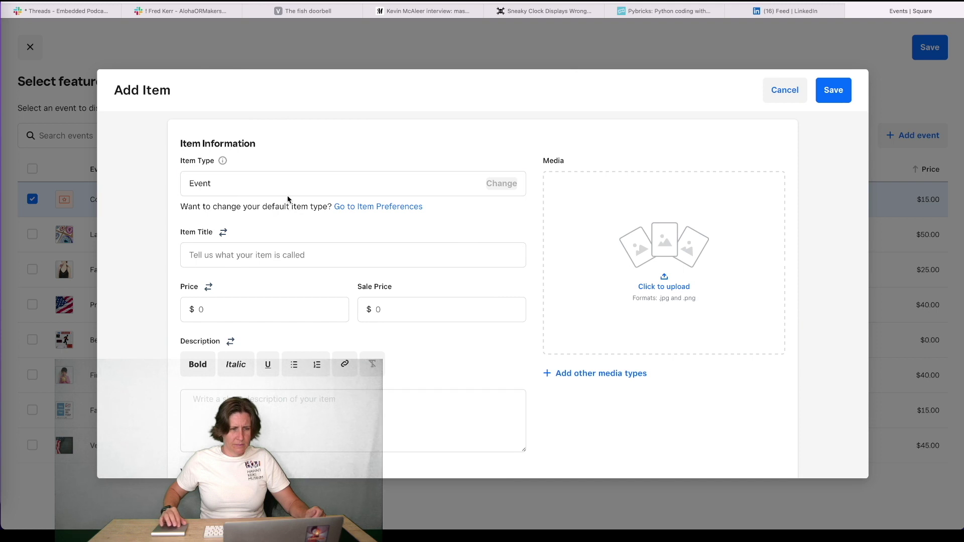
# - Title the new event item "Salt Appreciation Day"
pyautogui.click(288, 189)
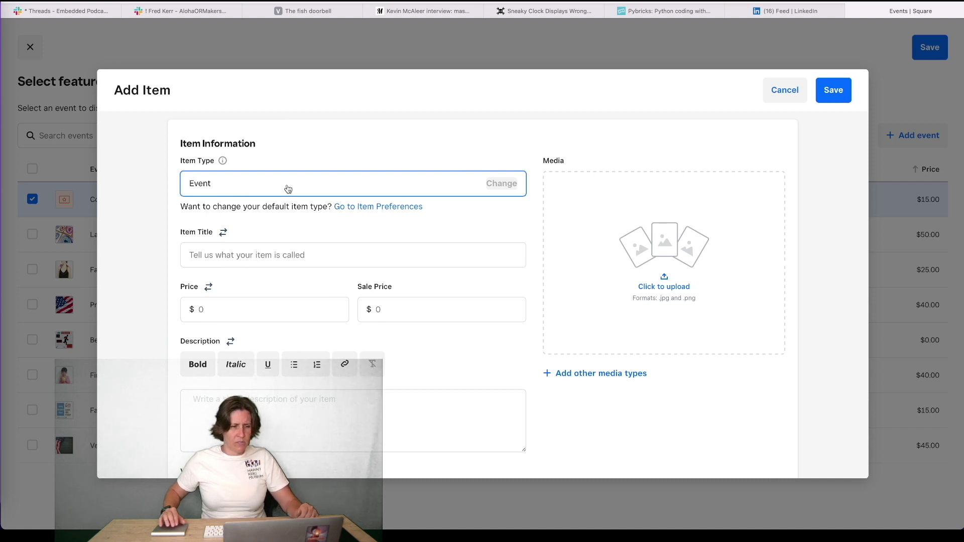
pyautogui.click(262, 262)
pyautogui.click(261, 254)
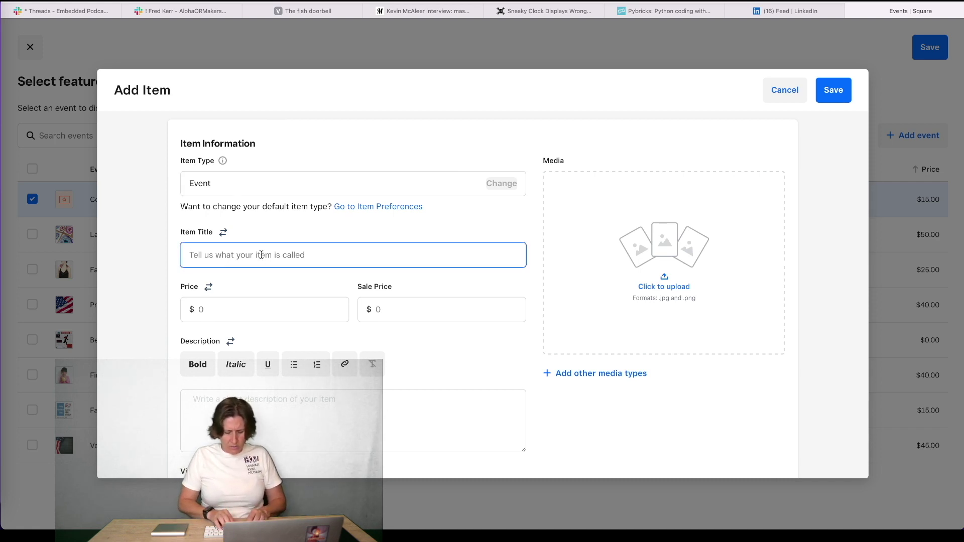
pyautogui.write('S')
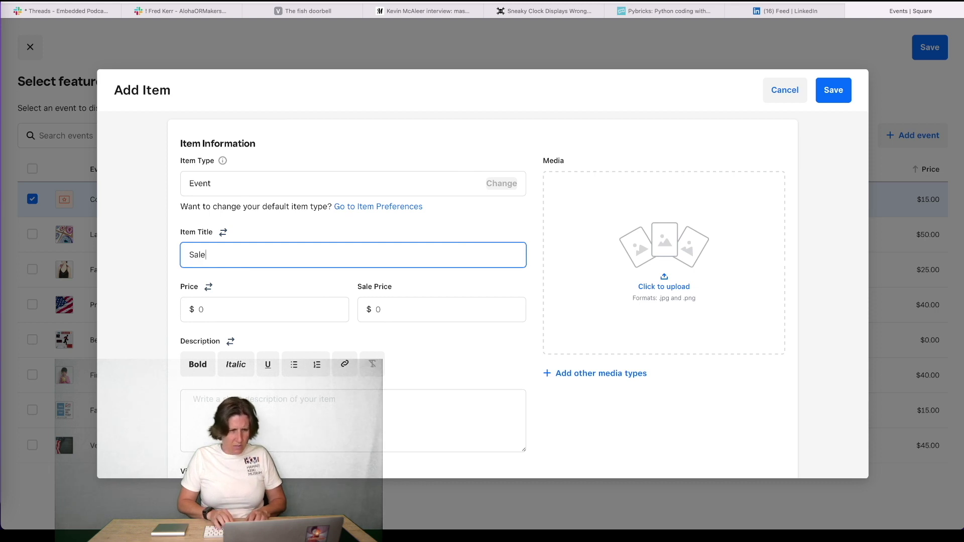
pyautogui.write('alt Apr')
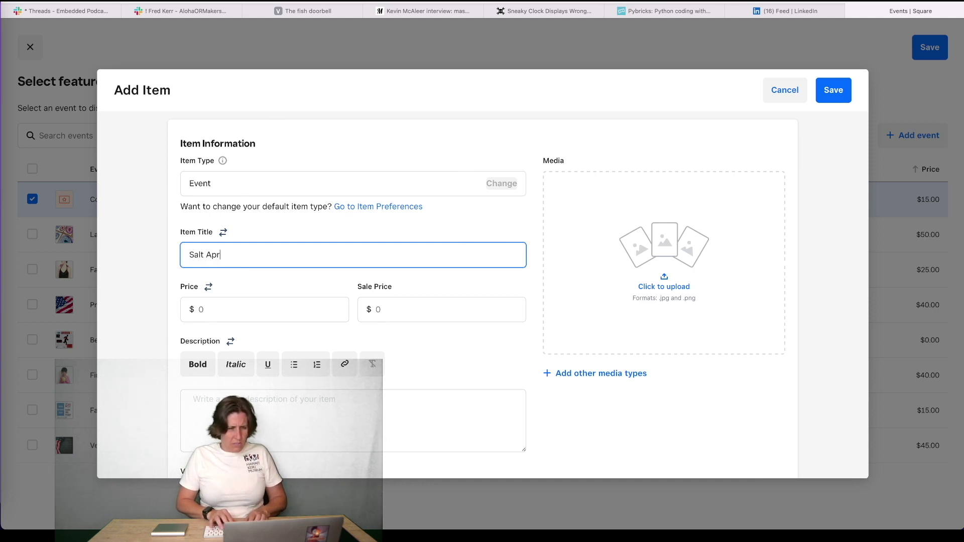
pyautogui.write('preciation Day')
pyautogui.press('Tab')
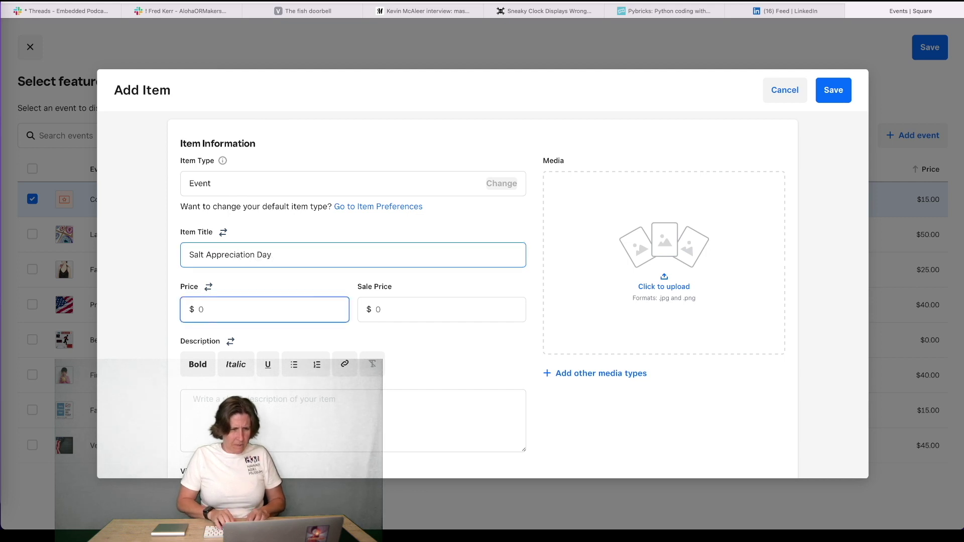
# - Price the event at $0.00 and enter the description "Come join us to learn about NaCl our favorite table salt. This event is free with admission."
pyautogui.press('Tab')
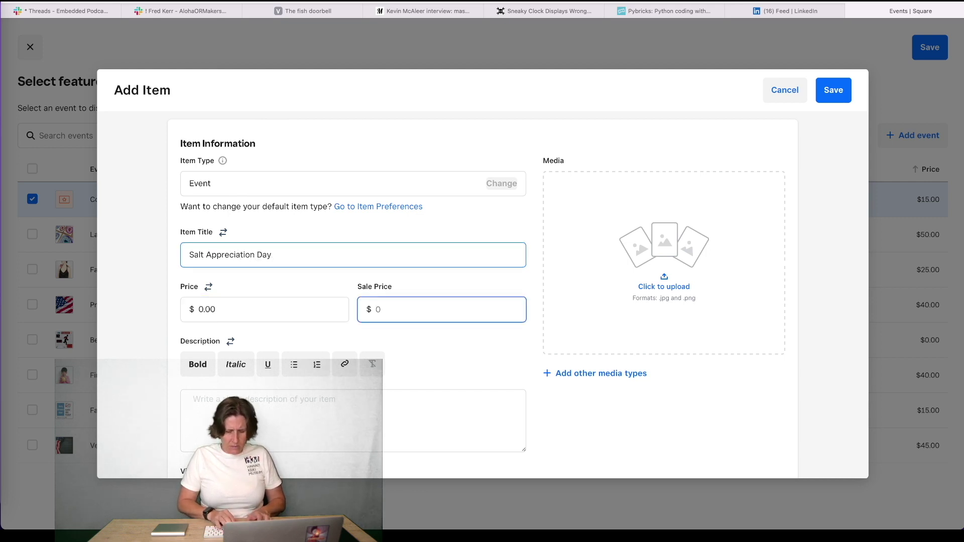
pyautogui.press('Tab')
pyautogui.press('Tab')
pyautogui.press('Tab')
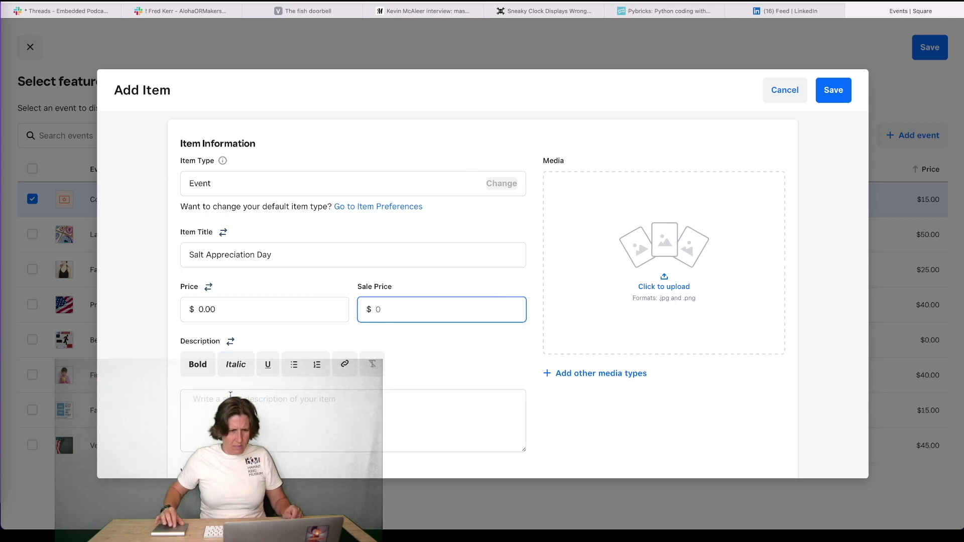
pyautogui.write('Come join us to learn about NaCl our favorite table salt. This event is free with admission.')
# - Turn off stock tracking for the event item and save the stock update
pyautogui.scroll(-10, 381, 346)
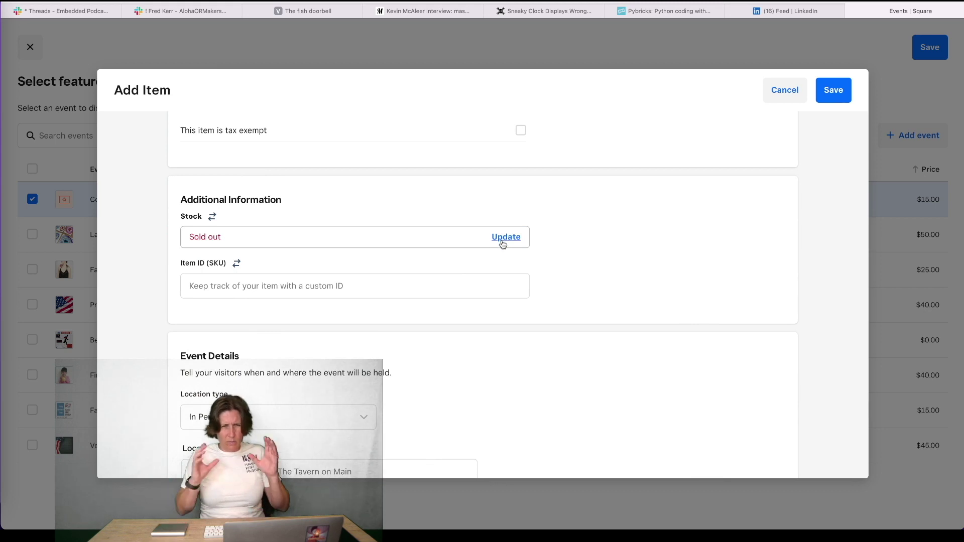
pyautogui.click(503, 244)
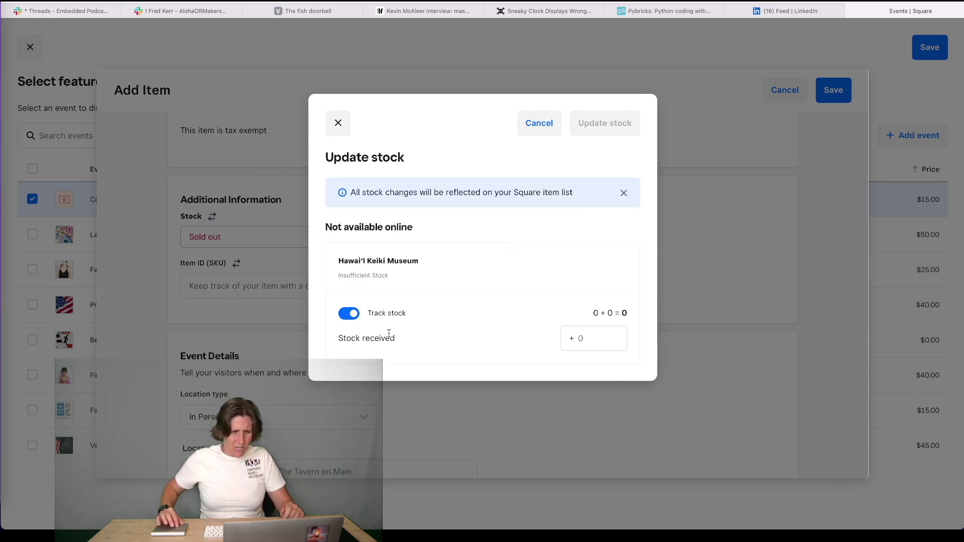
pyautogui.click(349, 313)
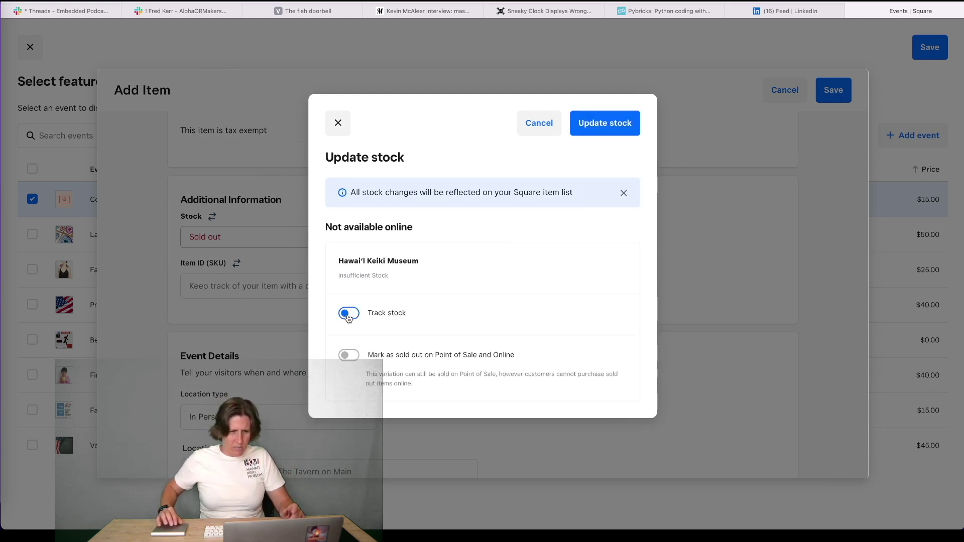
pyautogui.click(600, 126)
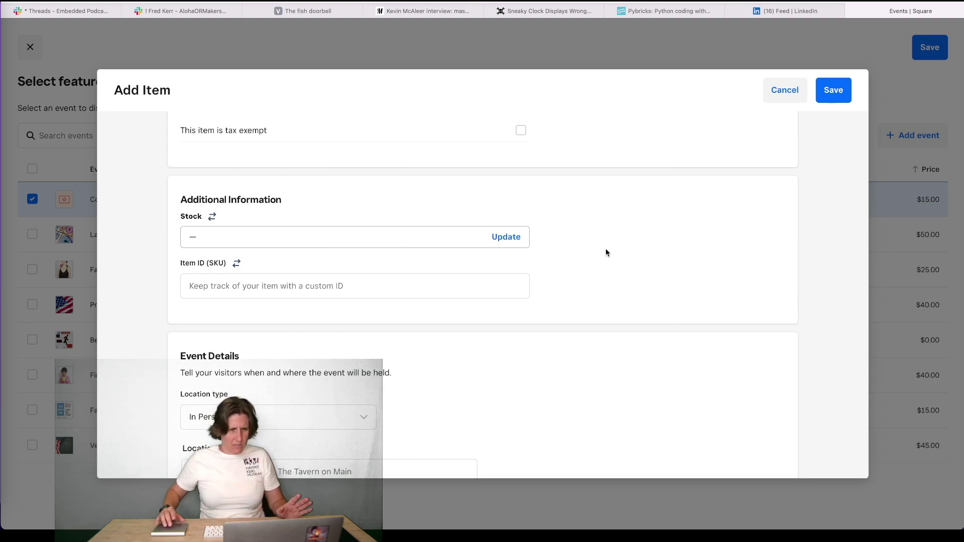
# - Enter "Hawaii Keiki Museum" as the in-person event's location name and fill in the museum's street address
pyautogui.scroll(-3, 605, 252)
pyautogui.scroll(-4, 605, 251)
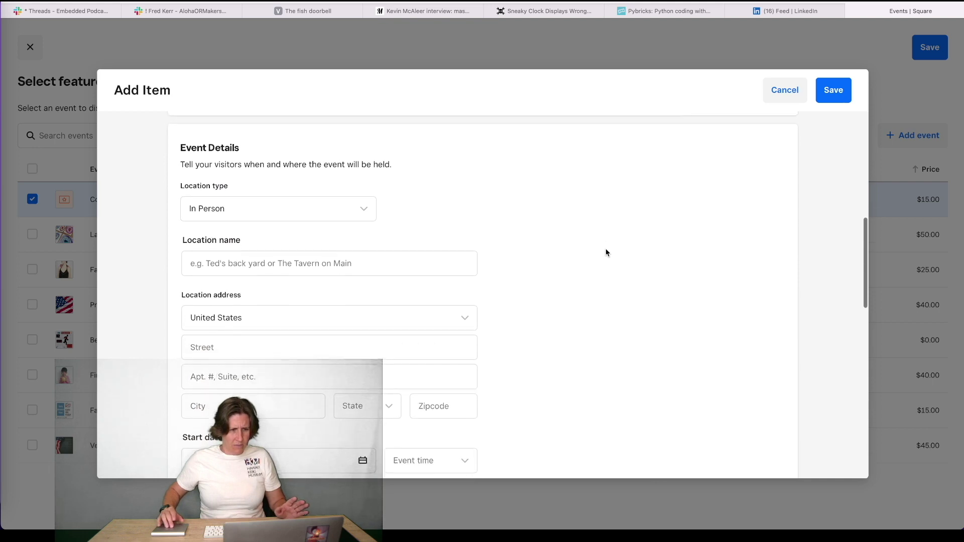
pyautogui.click(311, 210)
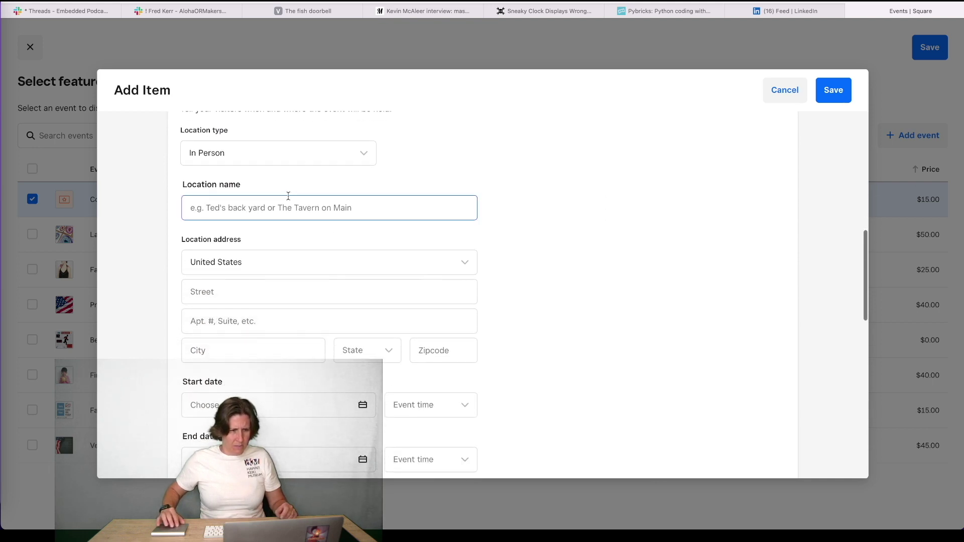
pyautogui.write('Hawaii Keiki Museum')
pyautogui.press('Tab')
pyautogui.press('Tab')
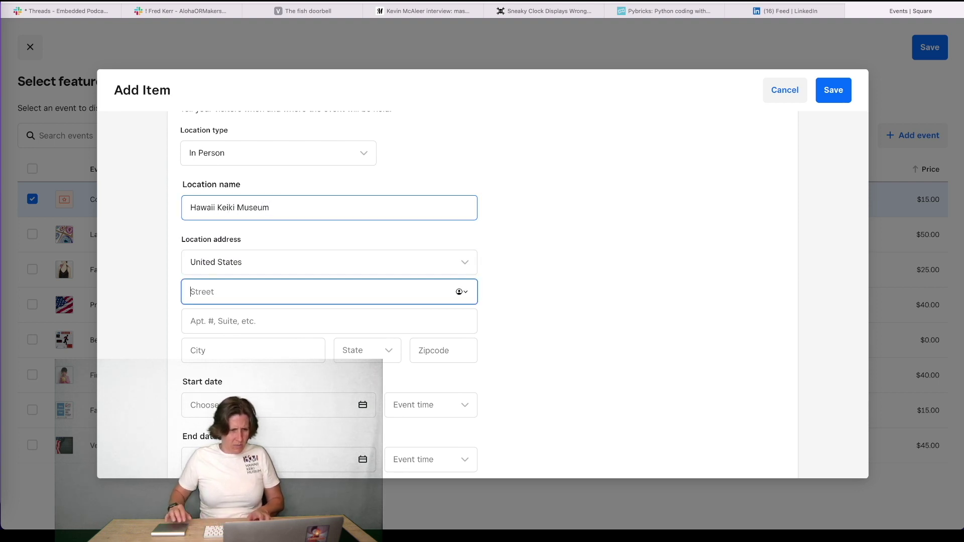
pyautogui.write('74-5533 Luhia St Bldg D (Box 14)')
pyautogui.press('Tab')
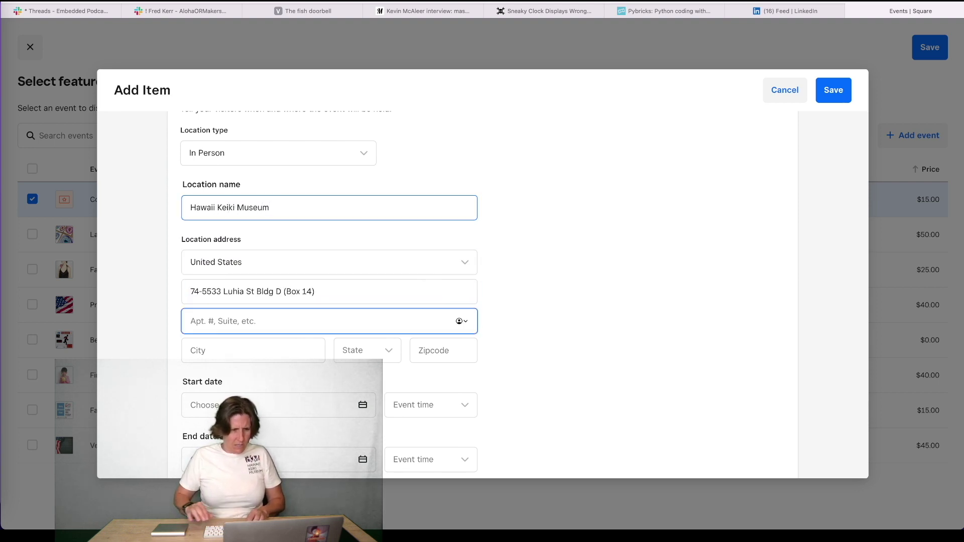
# - Complete the event's location address with the museum's city, state and zip code
pyautogui.press('Tab')
pyautogui.write('Akilua')
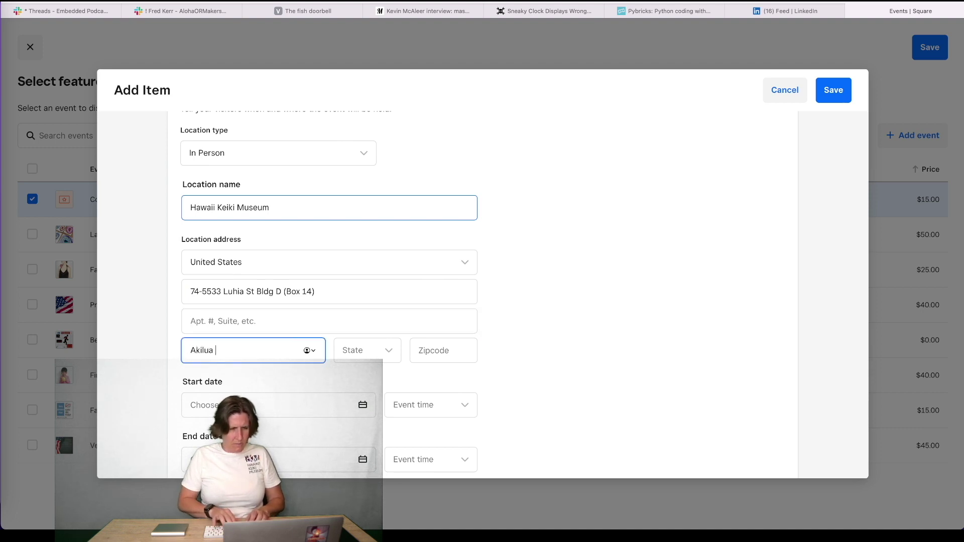
pyautogui.press('BackSpace')
pyautogui.press('BackSpace')
pyautogui.press('BackSpace')
pyautogui.press('BackSpace')
pyautogui.press('BackSpace')
pyautogui.press('BackSpace')
pyautogui.press('BackSpace')
pyautogui.write('Kailua-Kona')
pyautogui.press('Tab')
pyautogui.press('h')
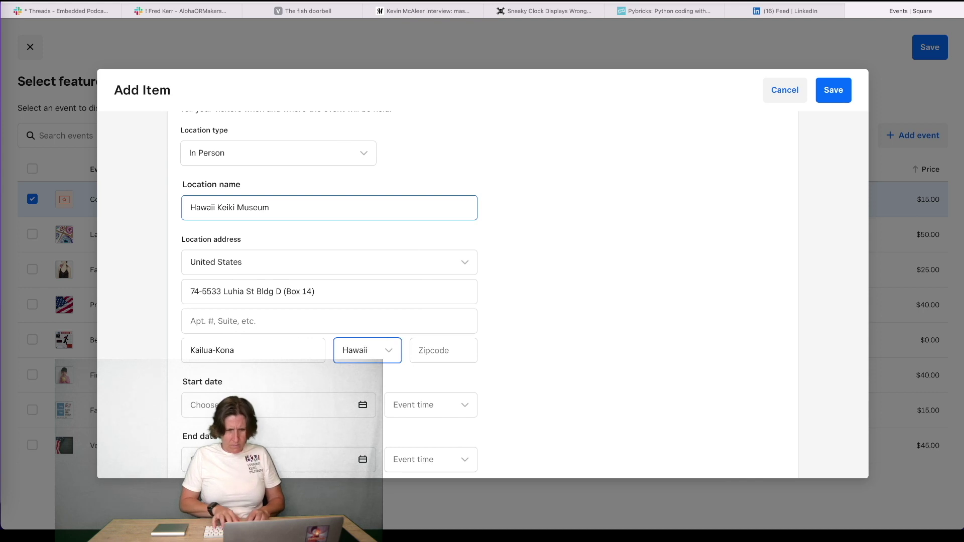
pyautogui.press('Tab')
pyautogui.write('9')
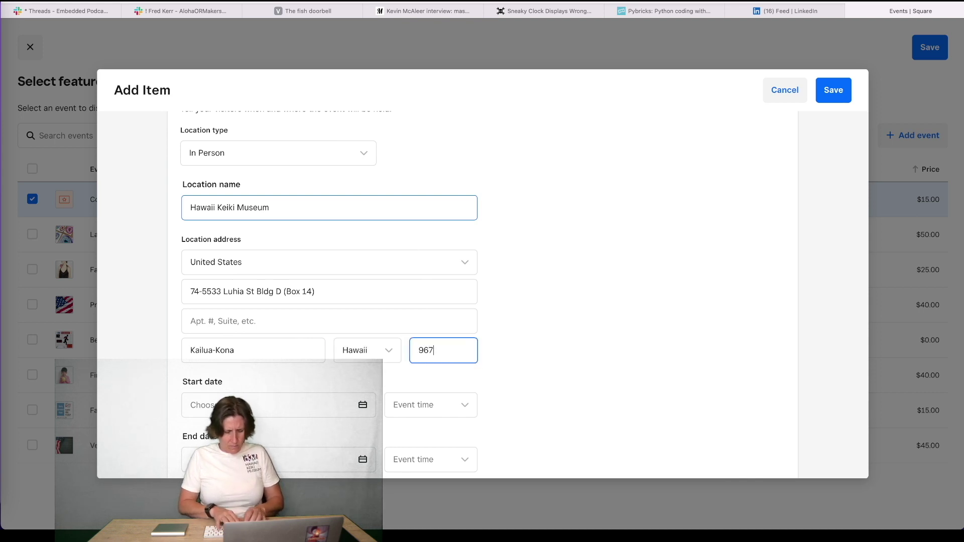
# - Set the event's start to April 23, 2023 at 10:00 AM and save the new item
pyautogui.press('Tab')
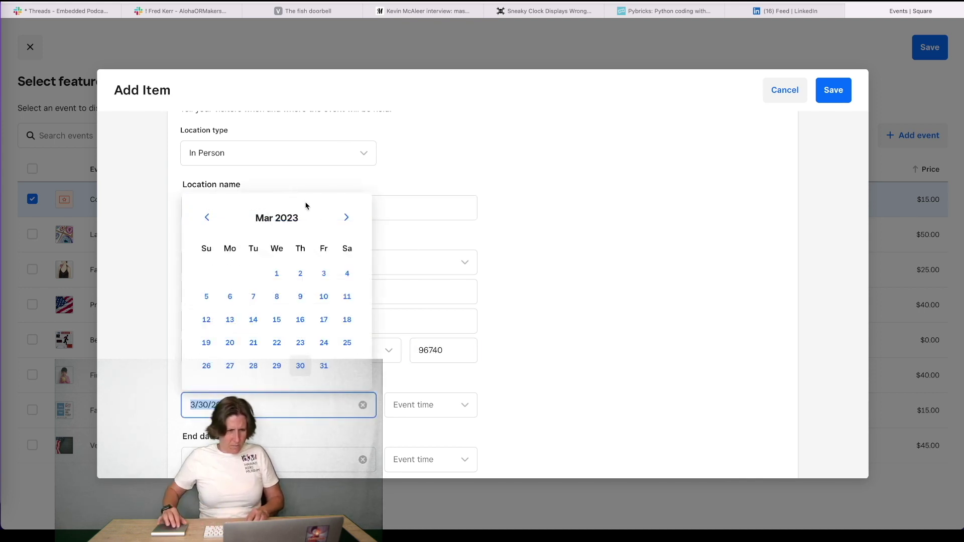
pyautogui.click(345, 218)
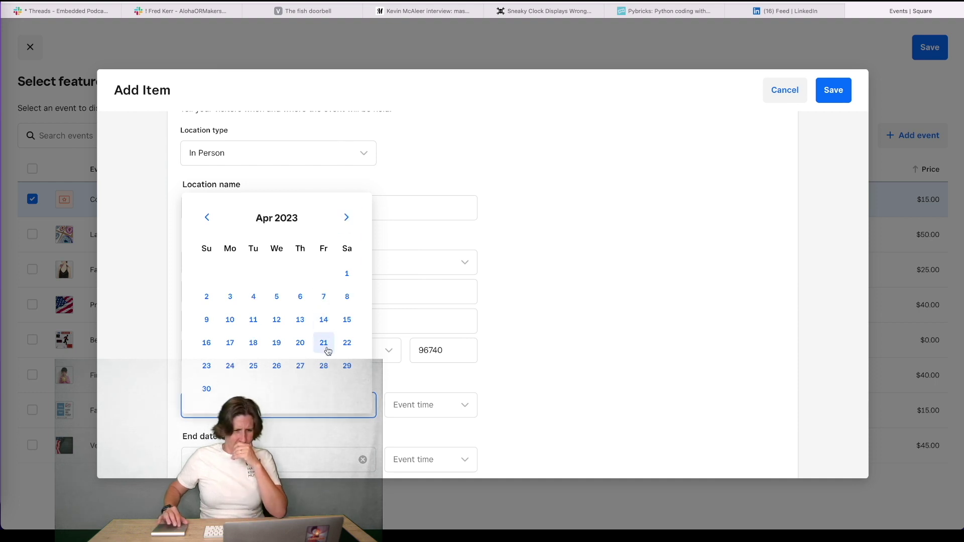
pyautogui.click(844, 94)
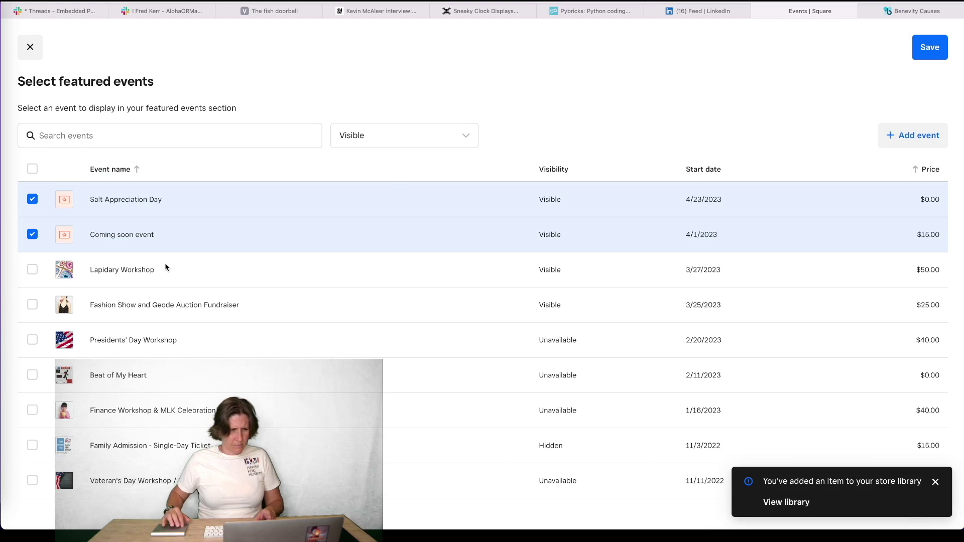
# - Remove Coming soon event from the featured events, keep only Salt Appreciation Day selected, and save the selection
pyautogui.click(33, 235)
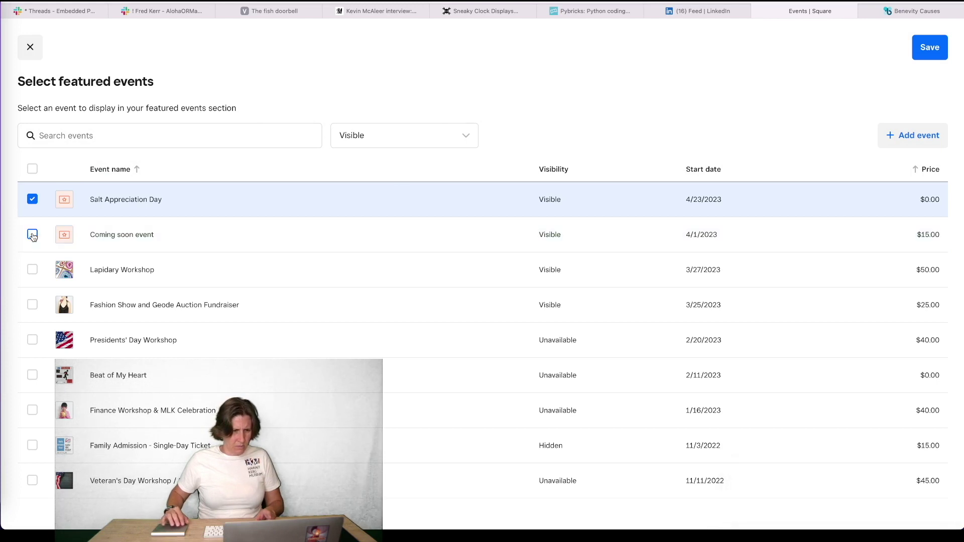
pyautogui.doubleClick(130, 199)
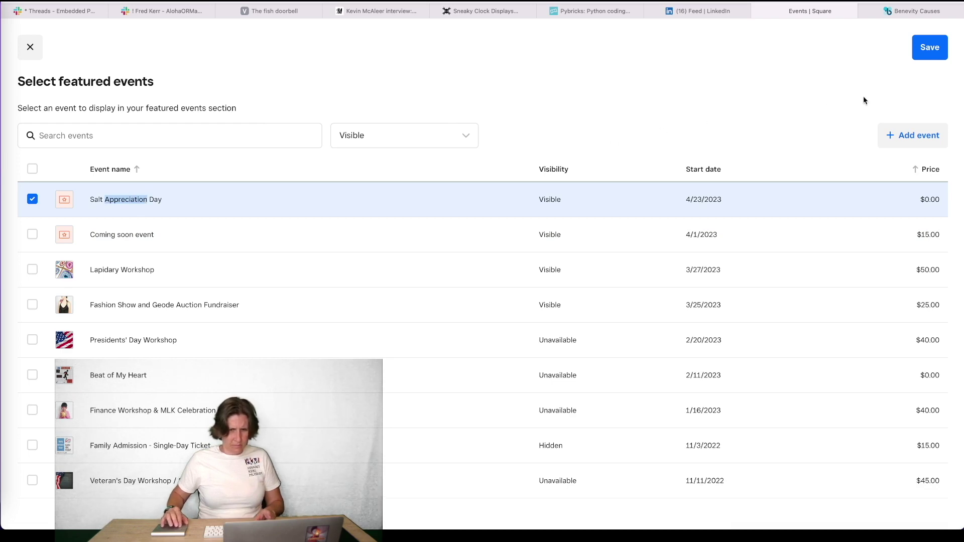
pyautogui.click(925, 57)
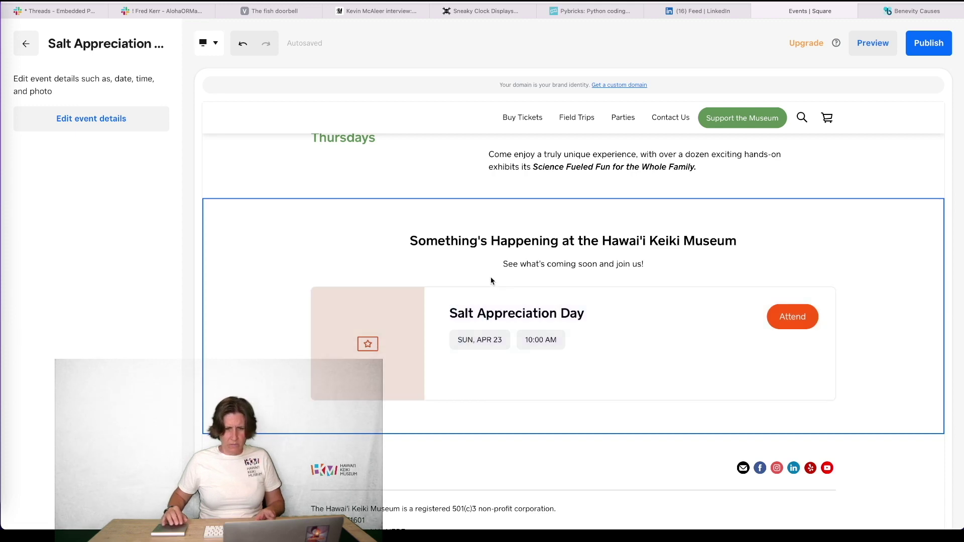
# - Preview the home page with the Salt Appreciation Day event, and publish the site
pyautogui.click(872, 43)
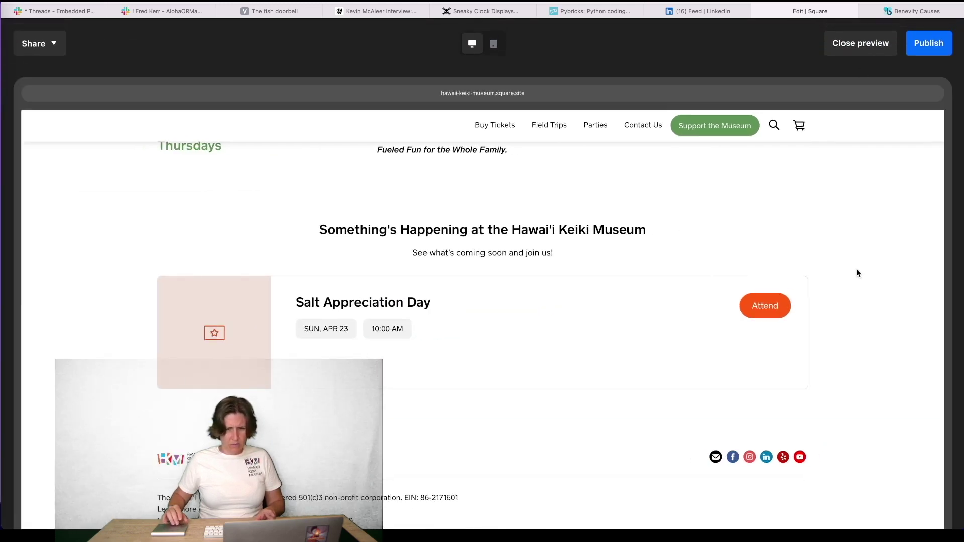
pyautogui.scroll(-15, 858, 273)
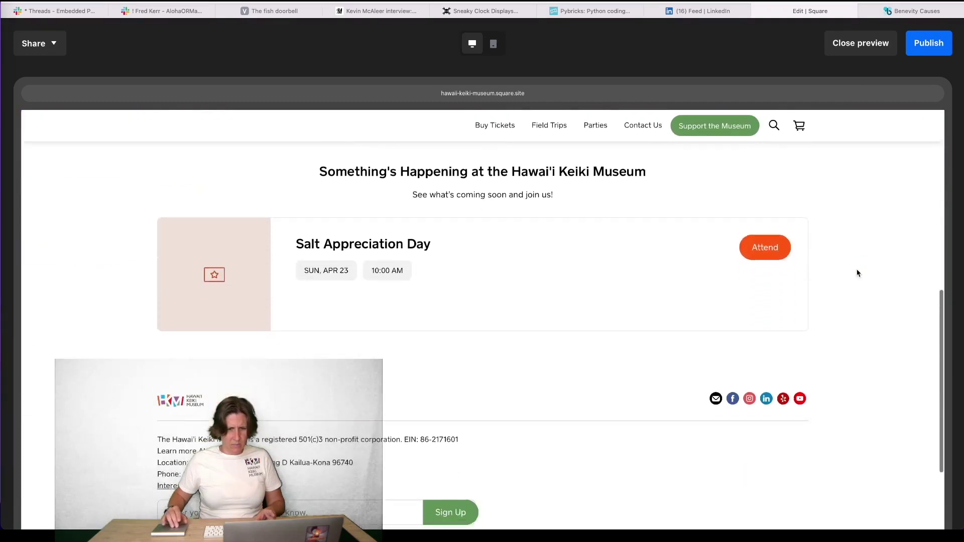
pyautogui.scroll(10, 858, 273)
pyautogui.scroll(2, 858, 274)
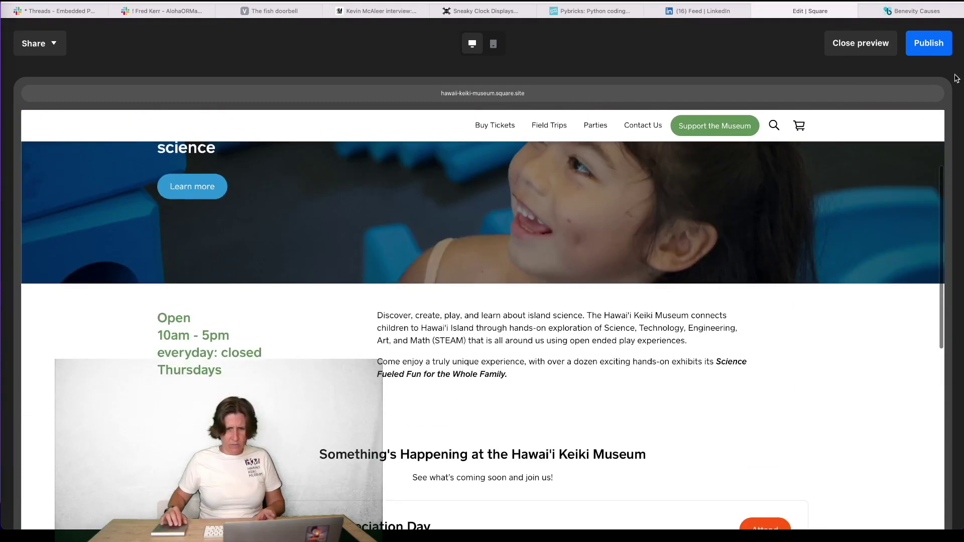
pyautogui.click(928, 46)
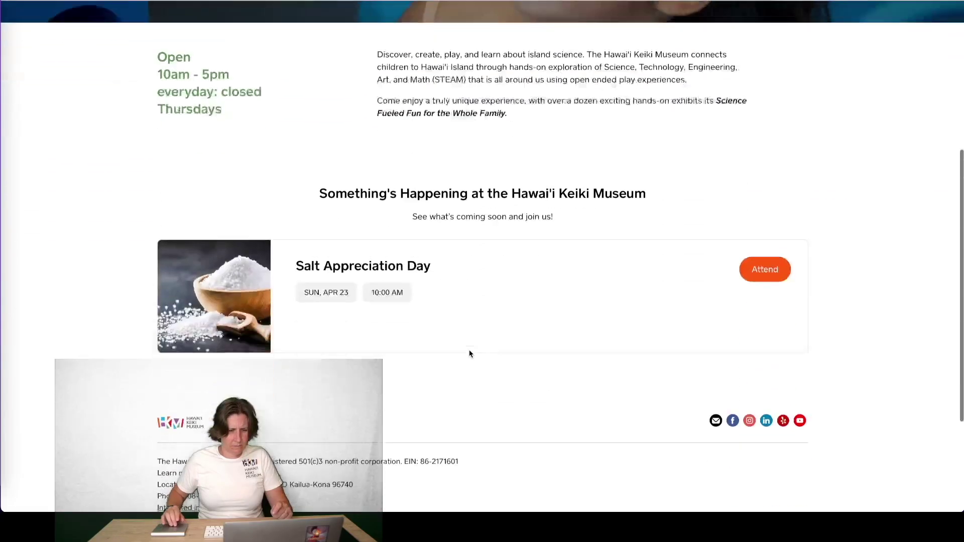
# - Review the published home page from its banner to the Events section, and check the shopping cart
pyautogui.scroll(-3, 470, 353)
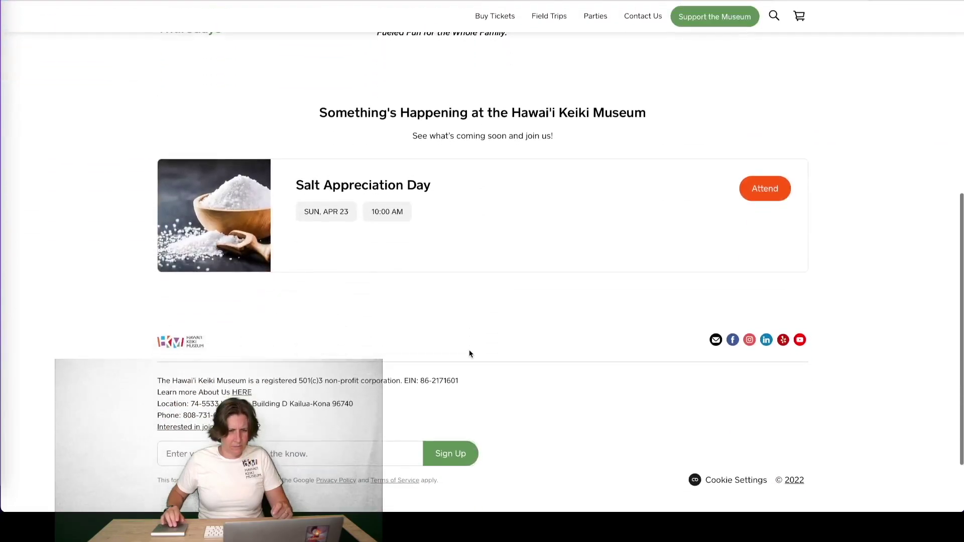
pyautogui.scroll(10, 469, 354)
pyautogui.scroll(-1, 470, 354)
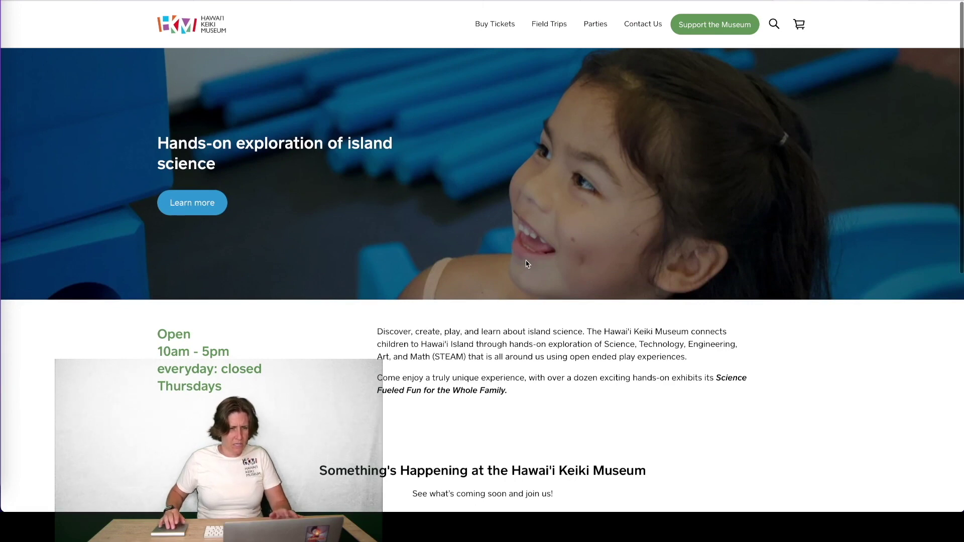
pyautogui.scroll(-5, 527, 263)
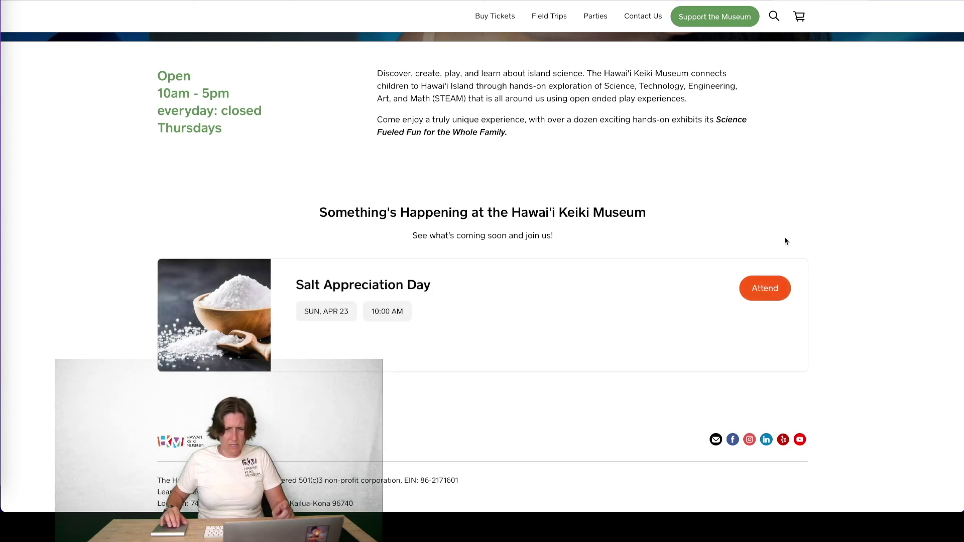
pyautogui.click(799, 16)
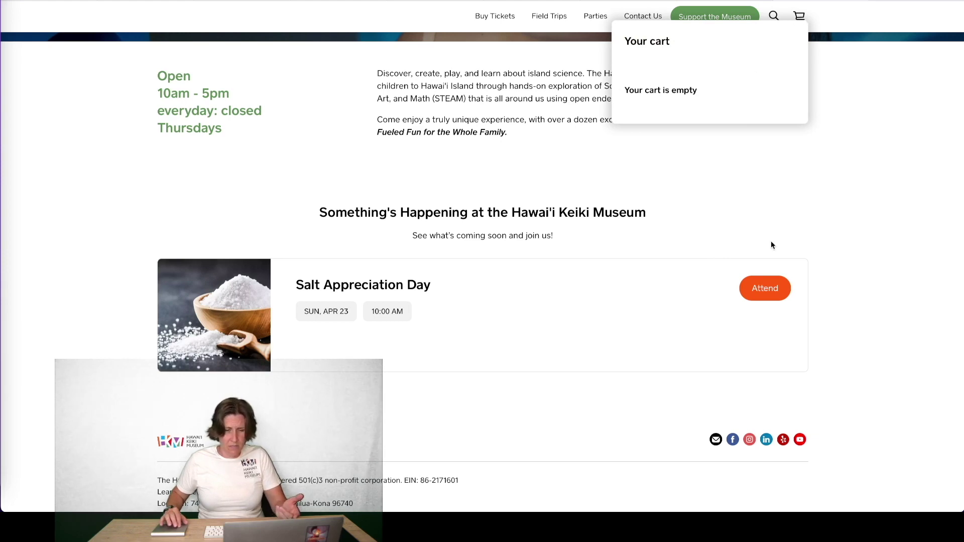
# - Examine the Salt Appreciation Day event's details on the live site and try twice to sign up to attend
pyautogui.click(771, 298)
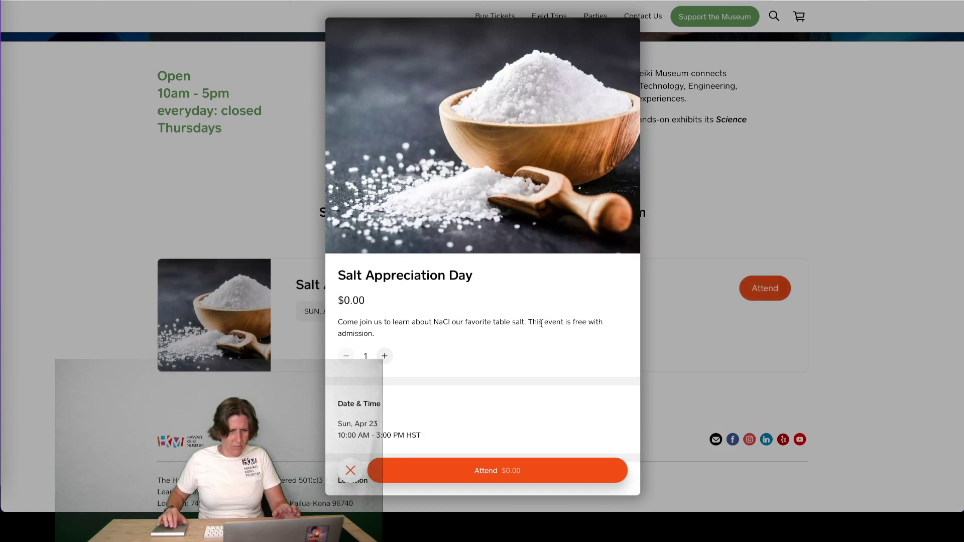
pyautogui.scroll(-2, 489, 331)
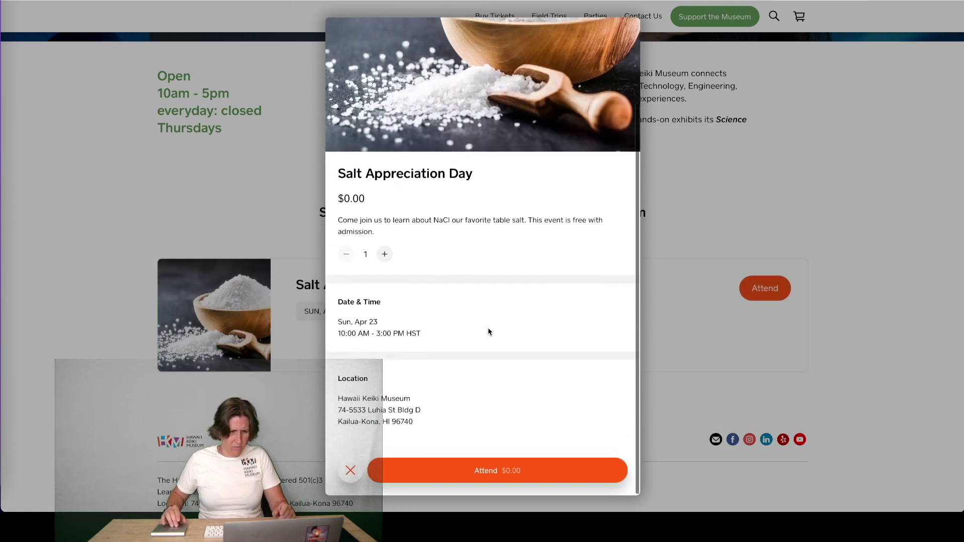
pyautogui.click(509, 470)
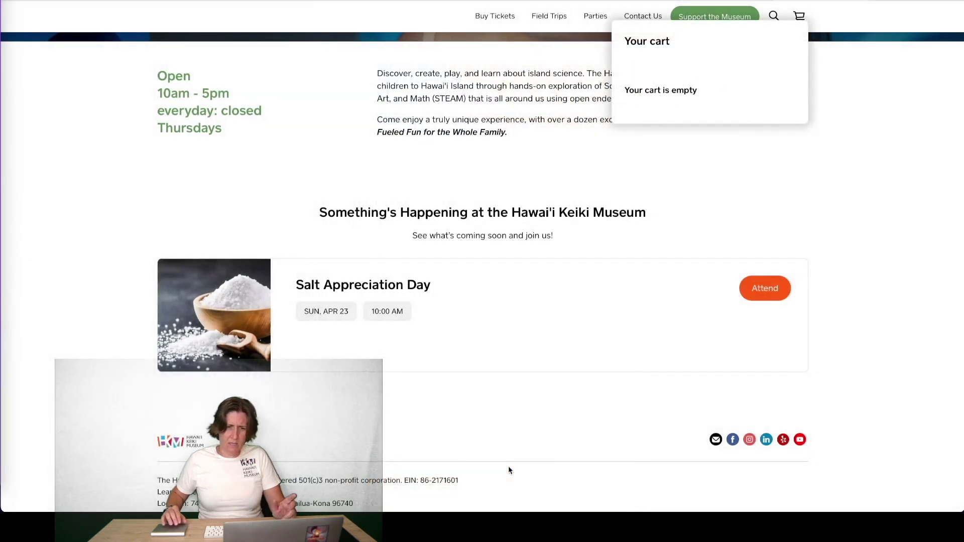
pyautogui.click(757, 288)
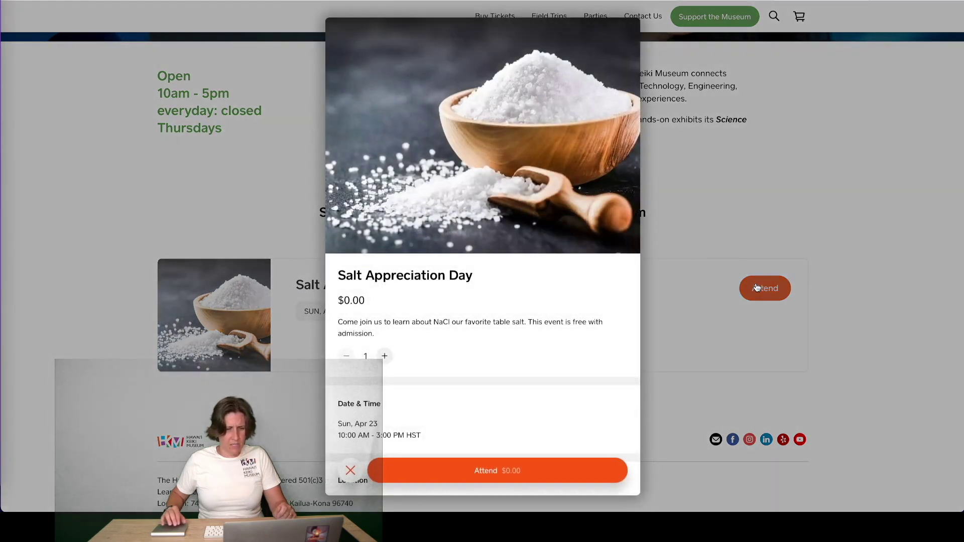
pyautogui.click(555, 474)
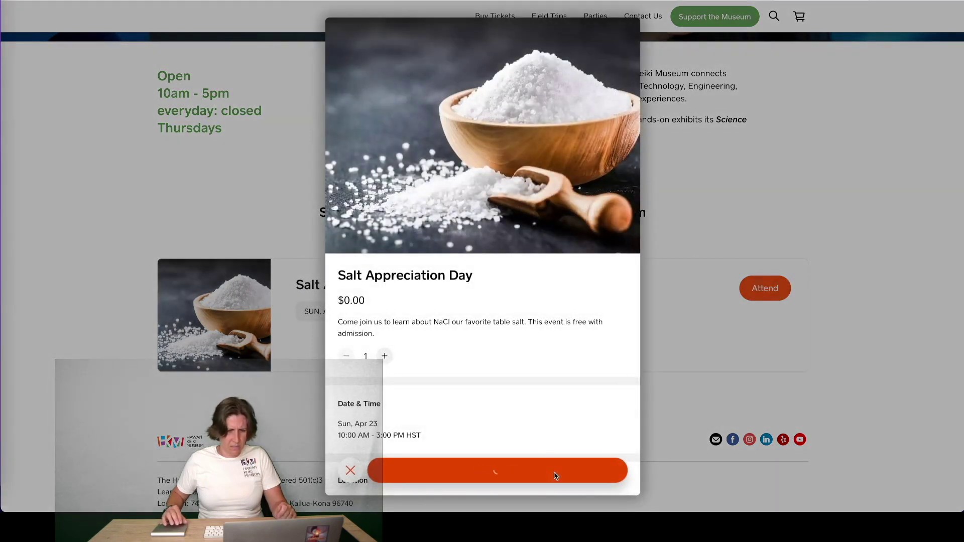